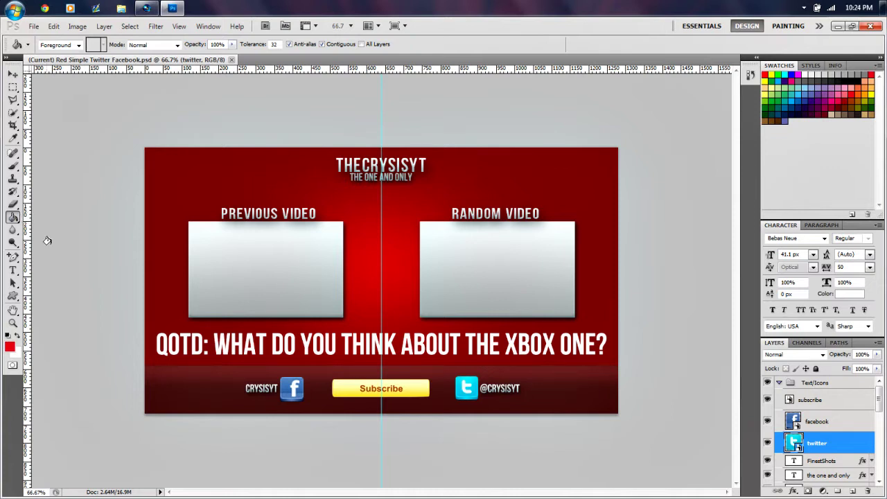
Change the "Previous Video" heading above the first video box to "VIDEO 1".
click(17, 270)
click(259, 213)
drag(318, 213, 220, 214)
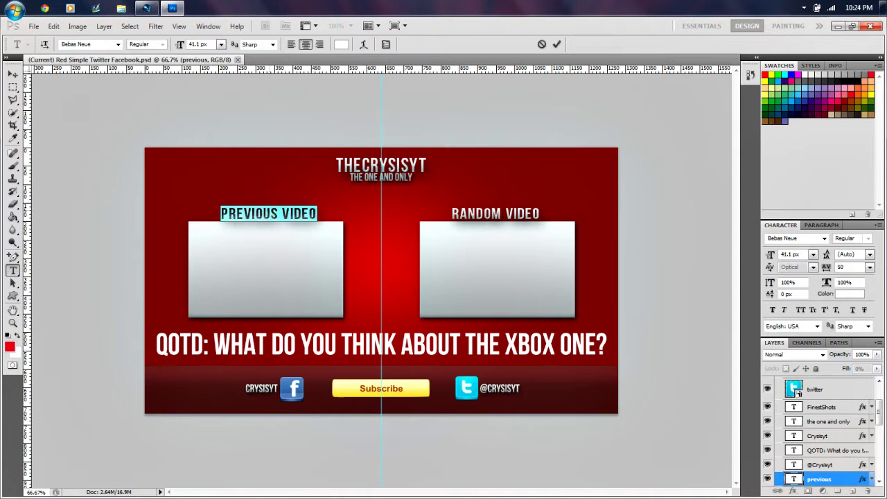
key(Caps_Lock)
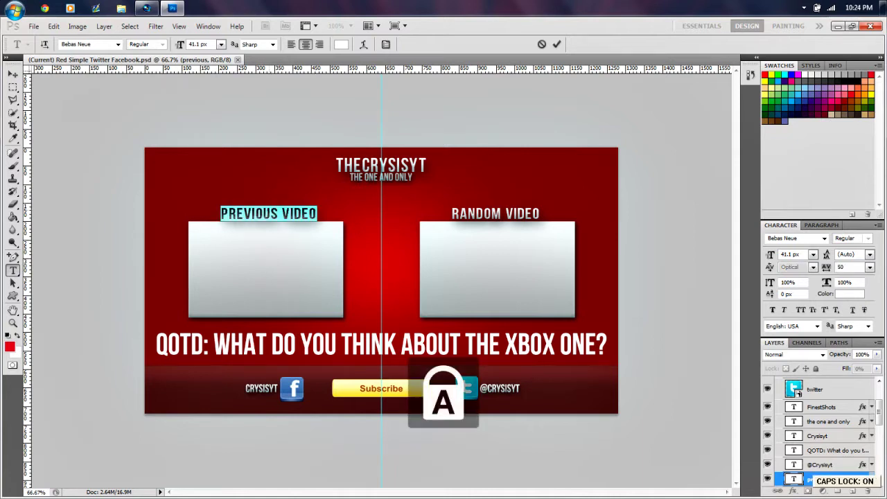
text(VIDEO)
key(Caps_Lock)
text(o)
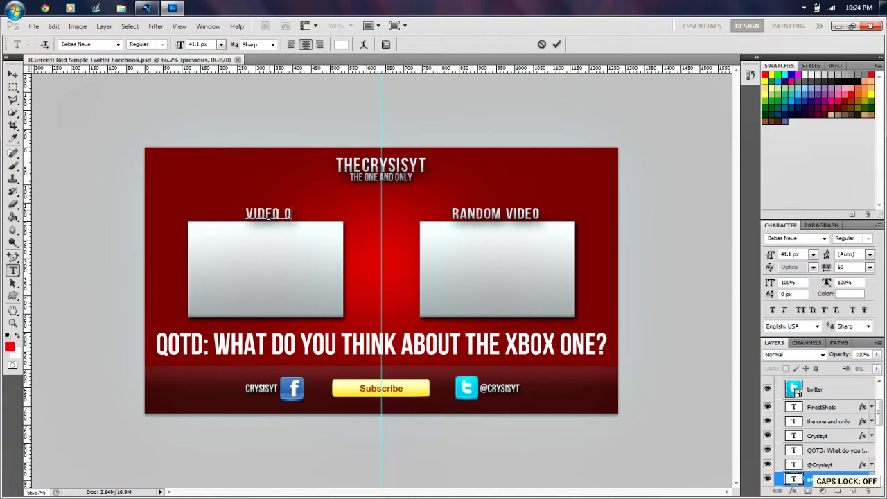
key(BackSpace)
text(1)
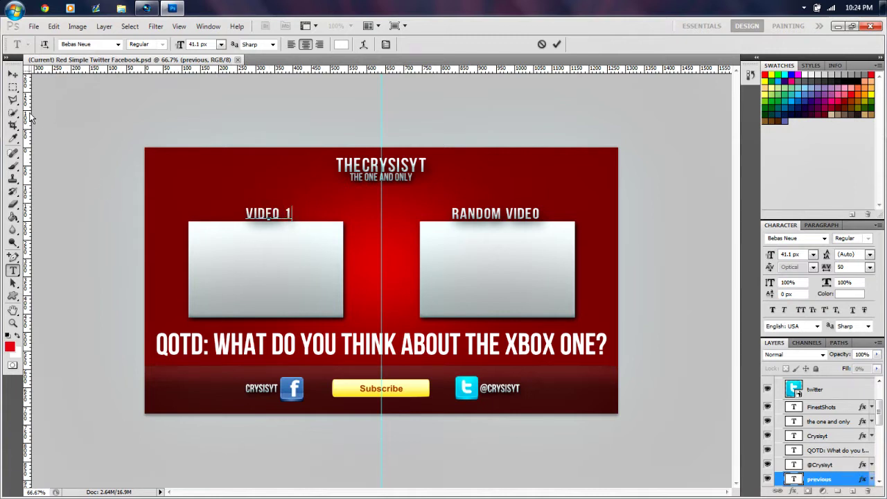
click(11, 74)
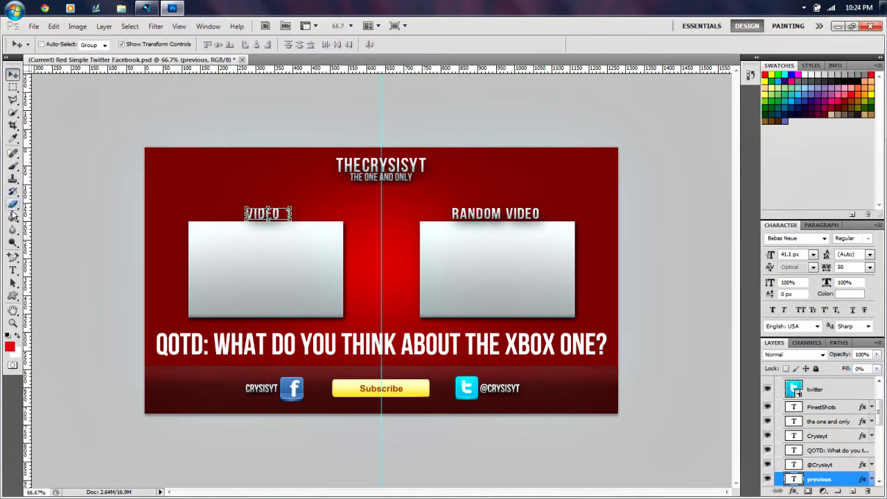
Change the "Random Video" heading above the second video box to "VIDEO 2".
click(13, 283)
click(12, 270)
click(476, 213)
drag(541, 213, 416, 210)
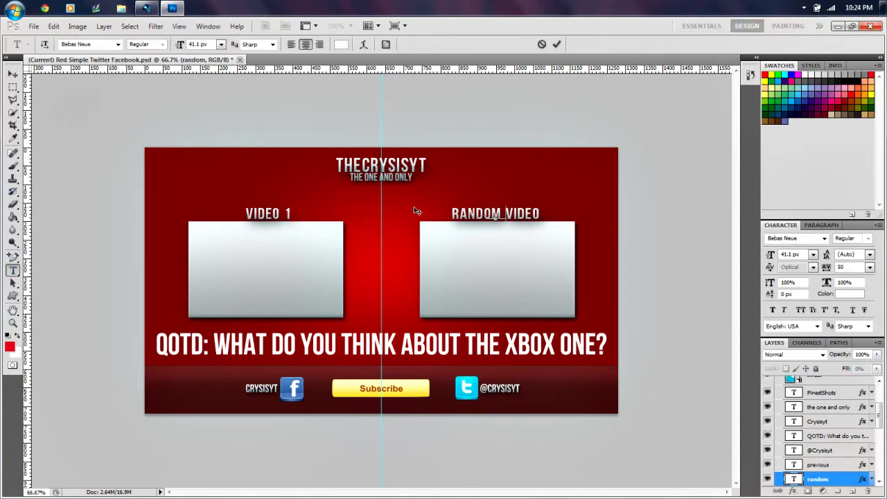
text(VIDEO 2)
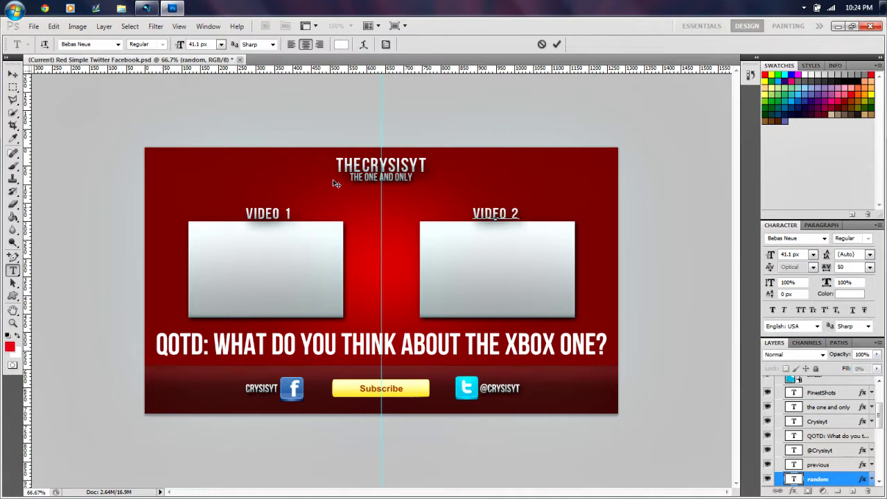
click(13, 74)
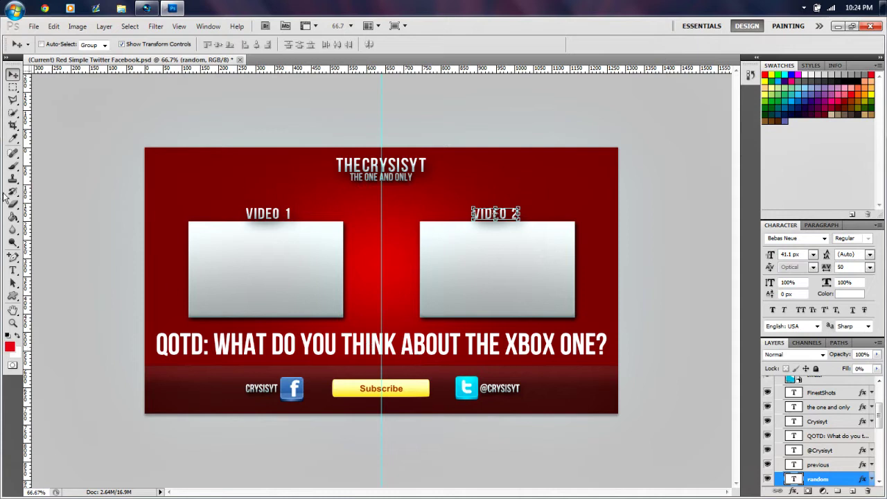
Replace the question after "QOTD:" with the placeholder text "BLABALABALBALABAB".
click(13, 271)
click(382, 341)
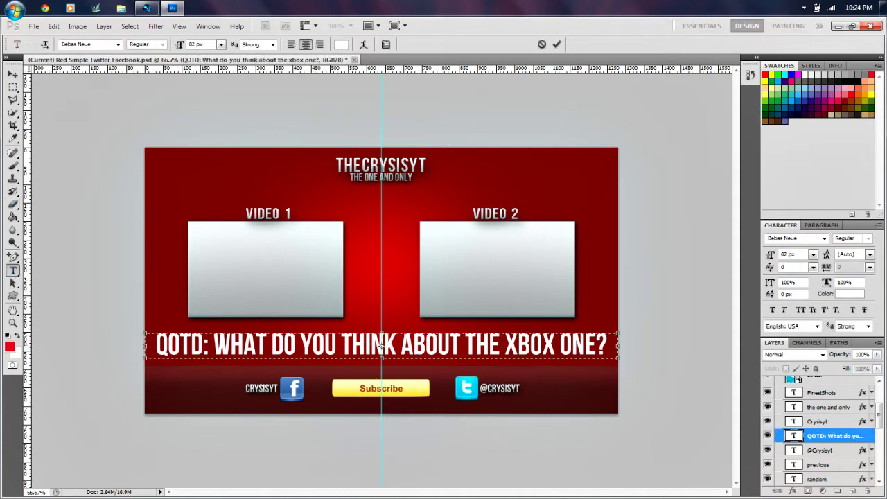
drag(214, 344, 607, 343)
text(BLABALABALBALABAB)
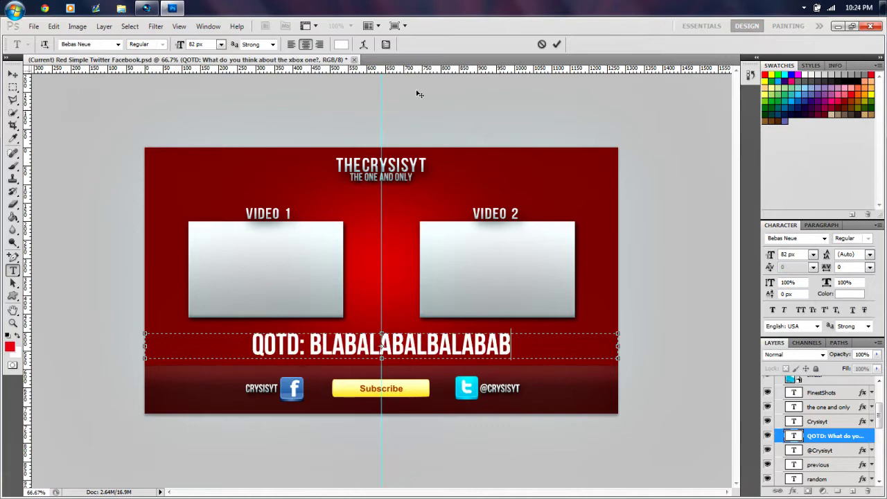
click(12, 74)
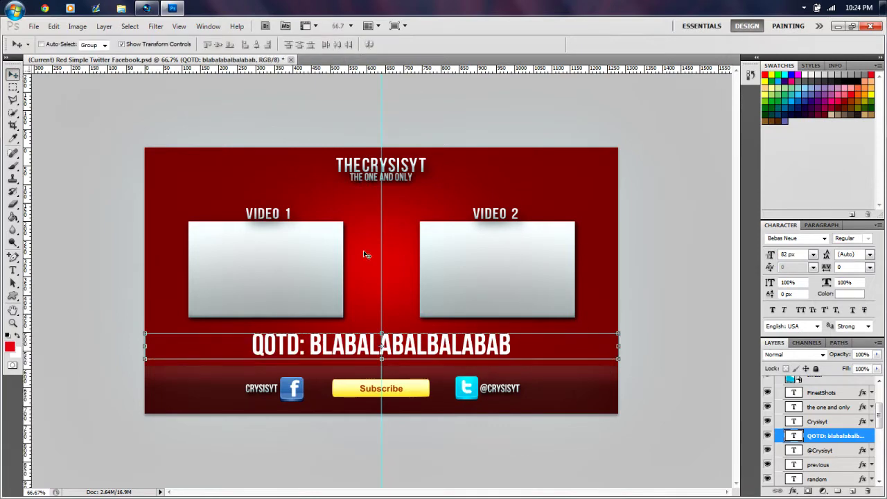
Save a PNG copy of the outro template to the Desktop with the file name Outro.
click(34, 26)
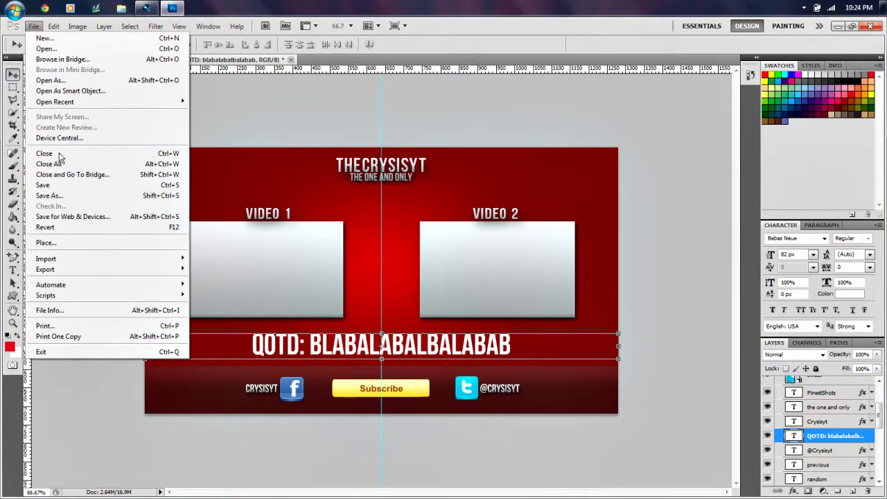
click(59, 195)
click(470, 168)
click(645, 303)
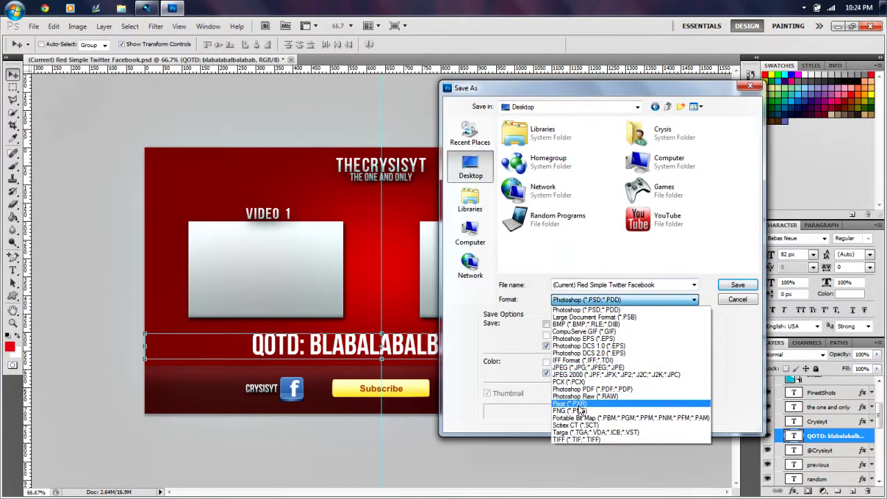
click(563, 411)
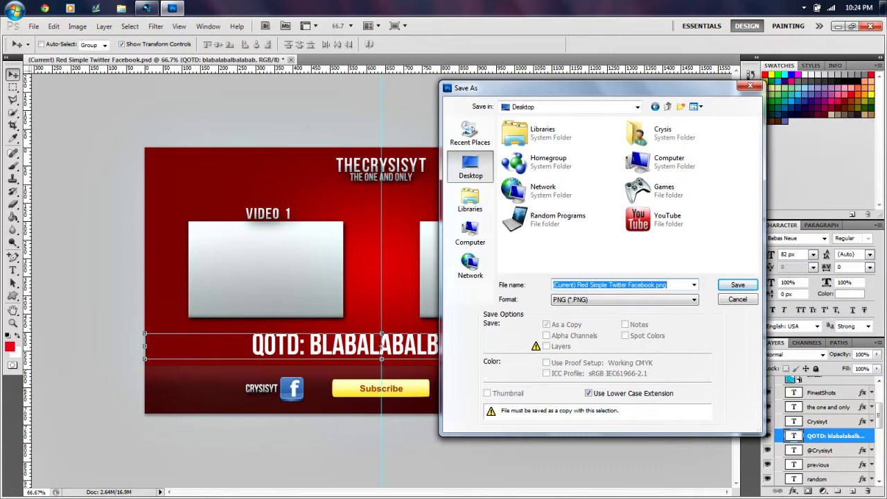
key(Caps_Lock)
text(O)
key(Caps_Lock)
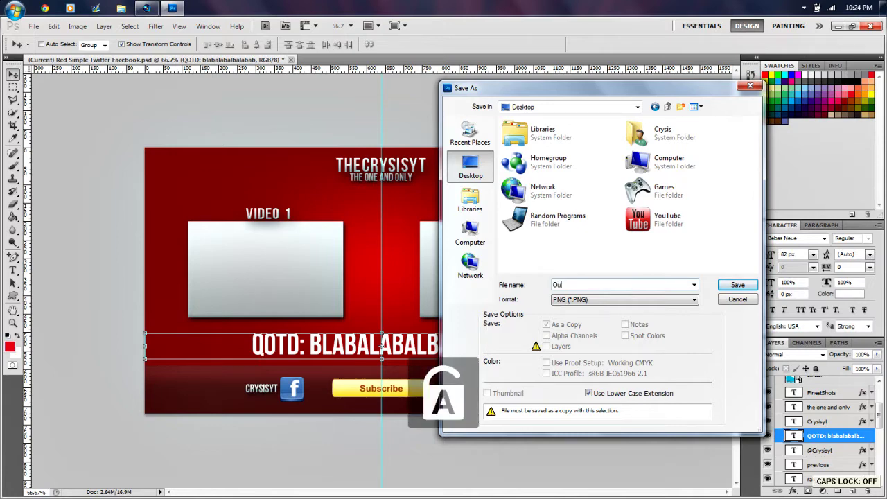
text(utro)
key(Return)
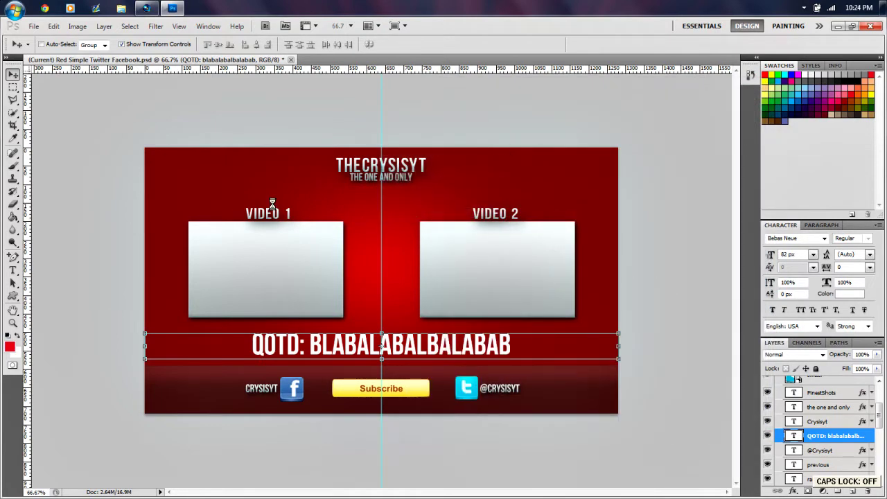
Switch to Vegas Pro and open all six gameplay clips from the Gameplay > COD > Black Ops 2 folder.
click(146, 7)
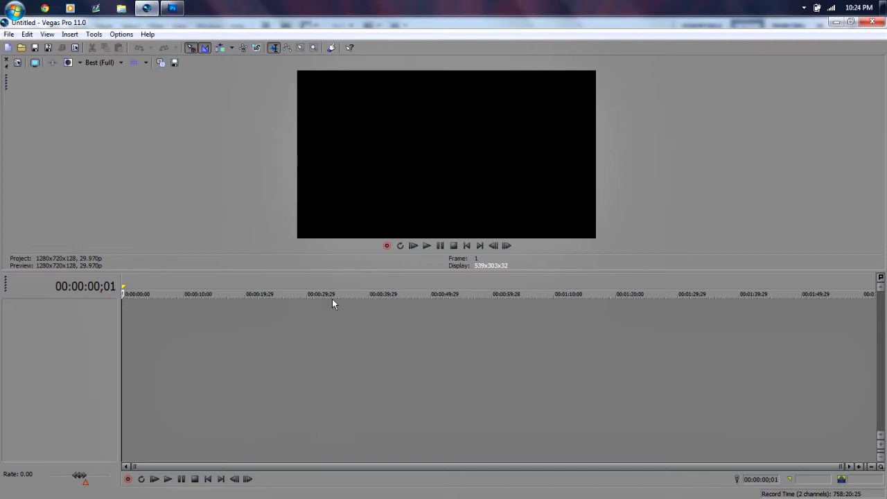
click(9, 34)
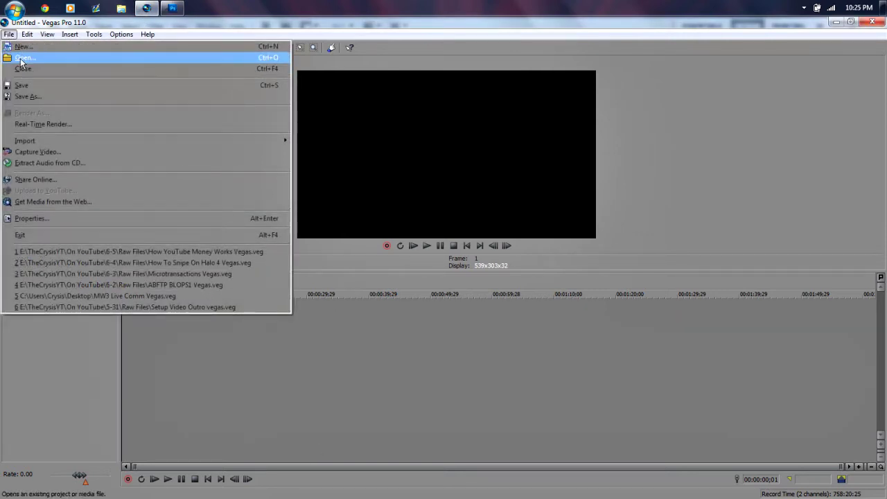
click(21, 57)
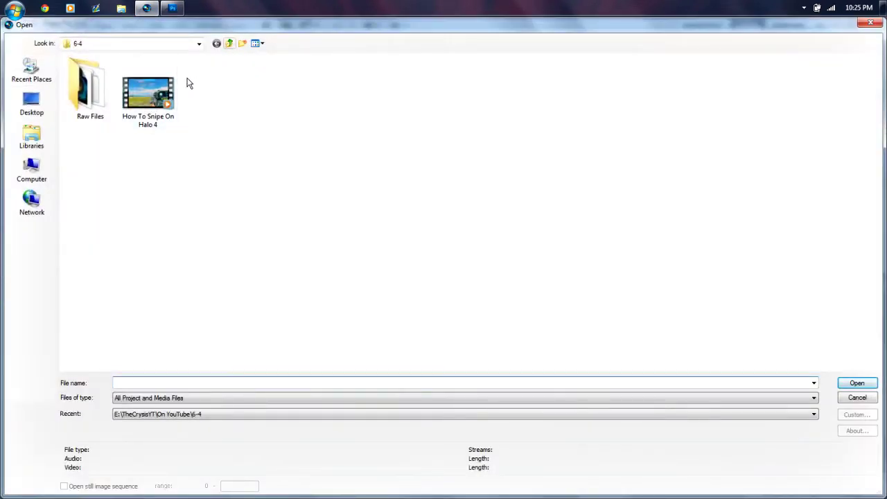
click(230, 46)
click(229, 46)
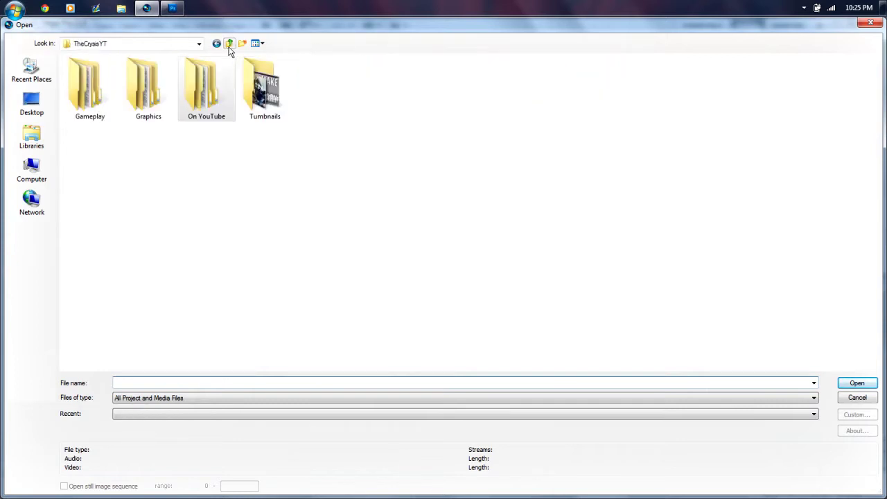
double_click(108, 91)
double_click(147, 71)
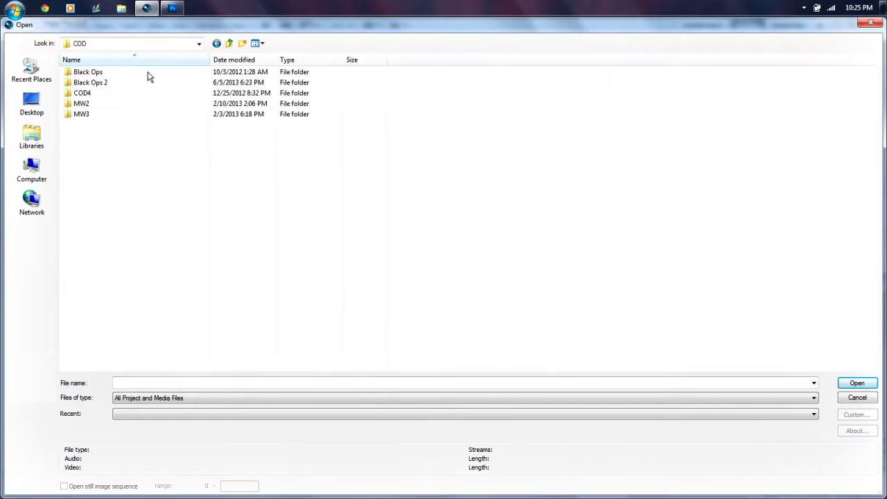
double_click(151, 82)
drag(461, 115, 2, 29)
key(Return)
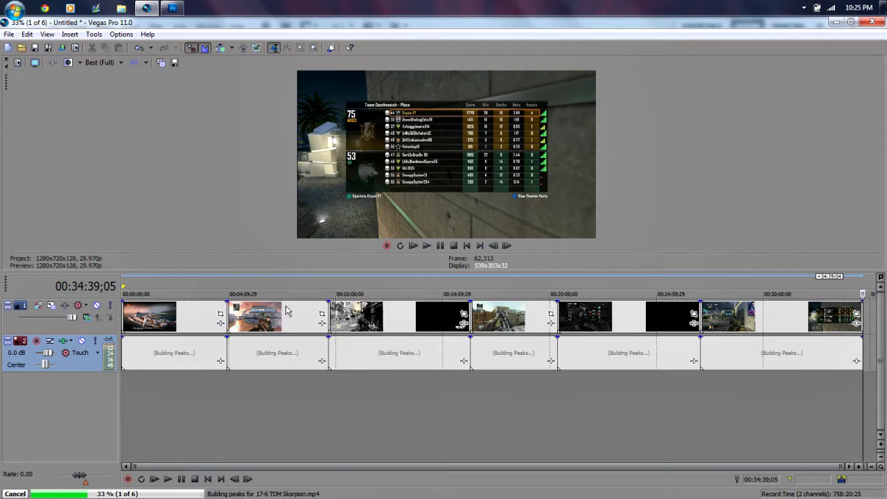
Delete the fourth, fifth and sixth clips from the timeline, keeping the first three.
right_click(530, 314)
click(594, 323)
right_click(615, 315)
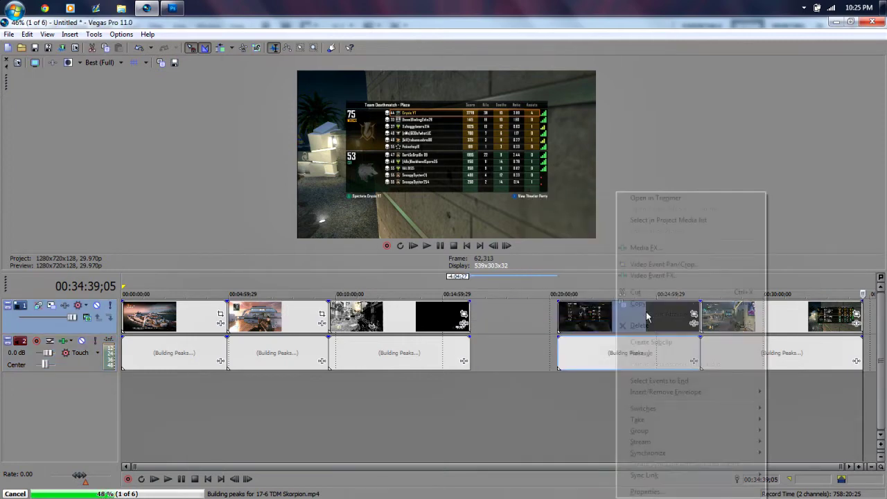
click(647, 325)
right_click(832, 315)
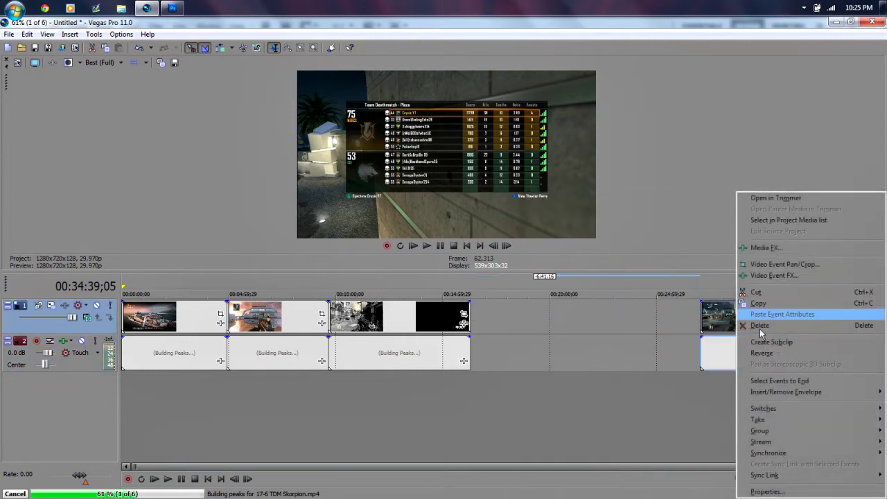
click(762, 325)
Insert two video tracks and move the video of the second and third clips onto separate new tracks.
click(47, 35)
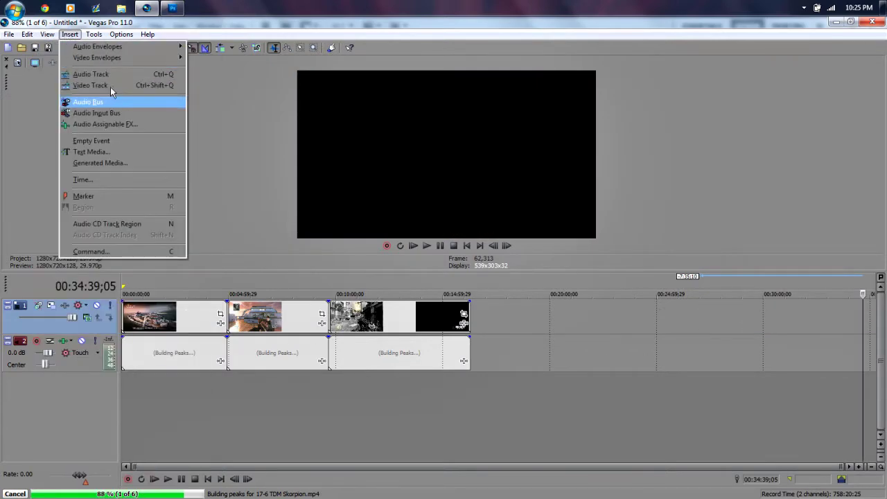
click(110, 86)
click(70, 34)
click(94, 85)
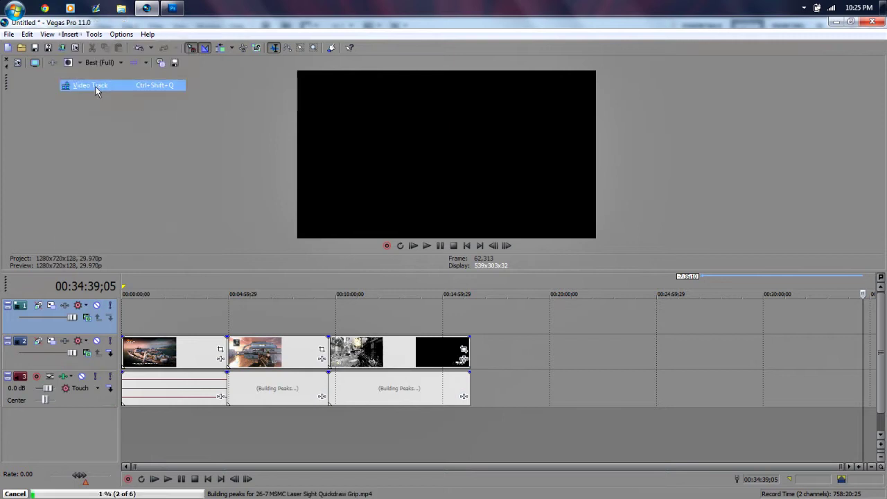
drag(292, 379, 299, 357)
drag(382, 382, 281, 318)
Move the audio of the second and third clips onto its own audio track and delete that track.
drag(325, 401, 296, 449)
drag(297, 402, 305, 446)
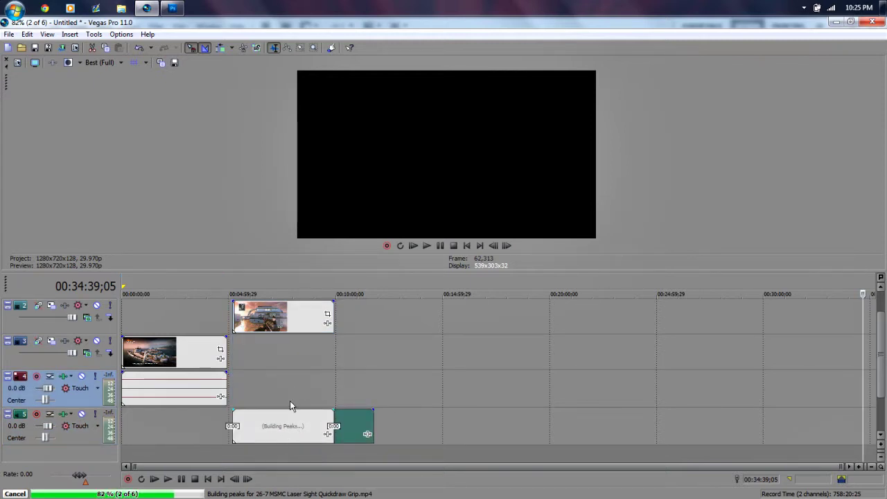
drag(290, 417, 273, 440)
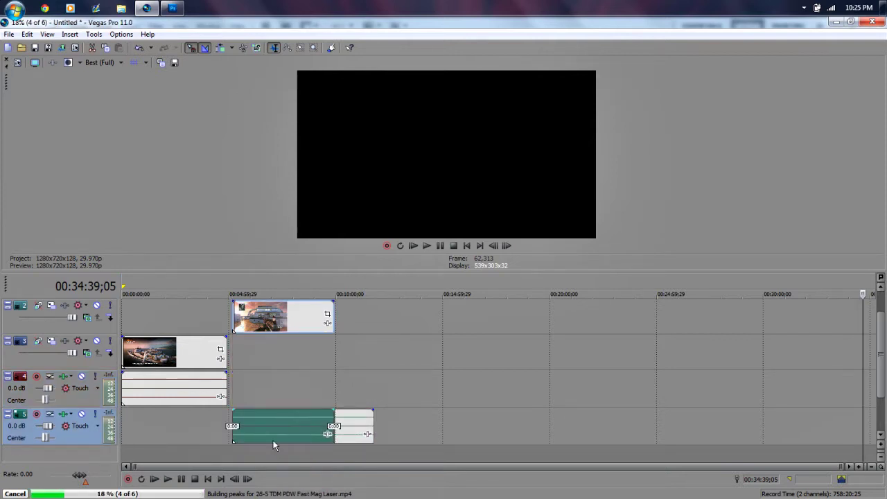
right_click(15, 425)
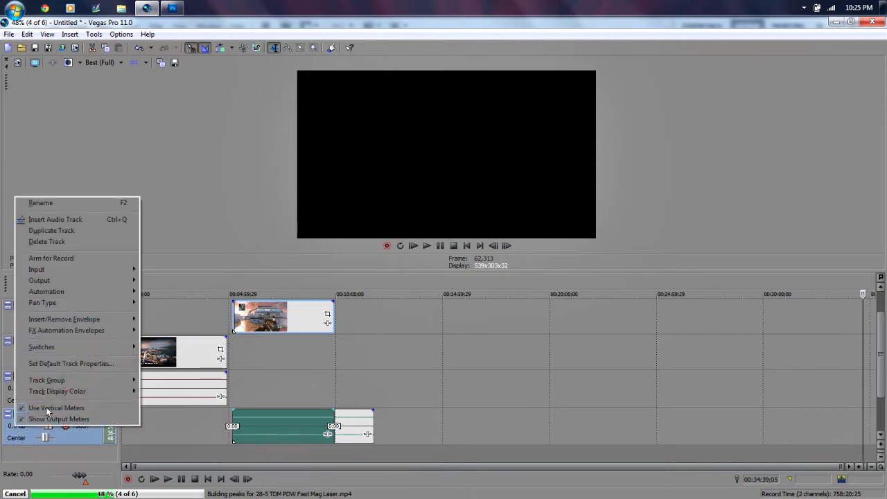
click(68, 242)
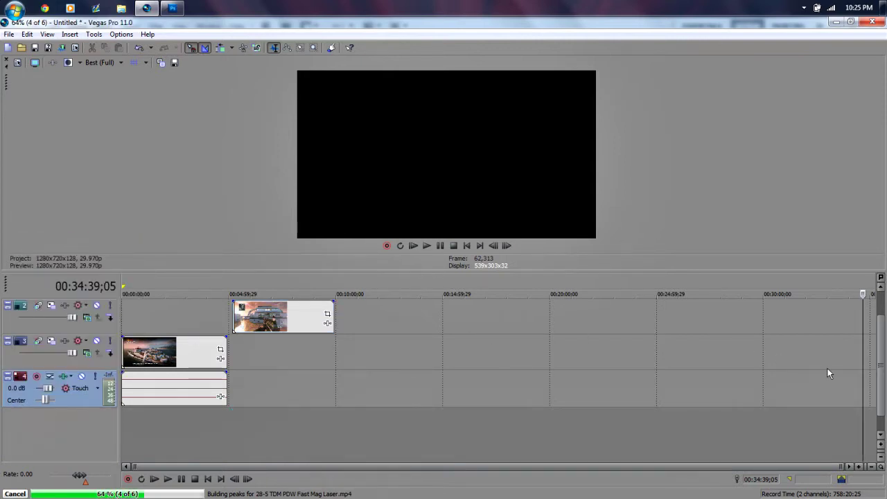
Slide the second and third clips on the upper video tracks so both start where the first clip ends.
drag(878, 347, 878, 323)
drag(273, 358, 267, 358)
drag(254, 326, 248, 330)
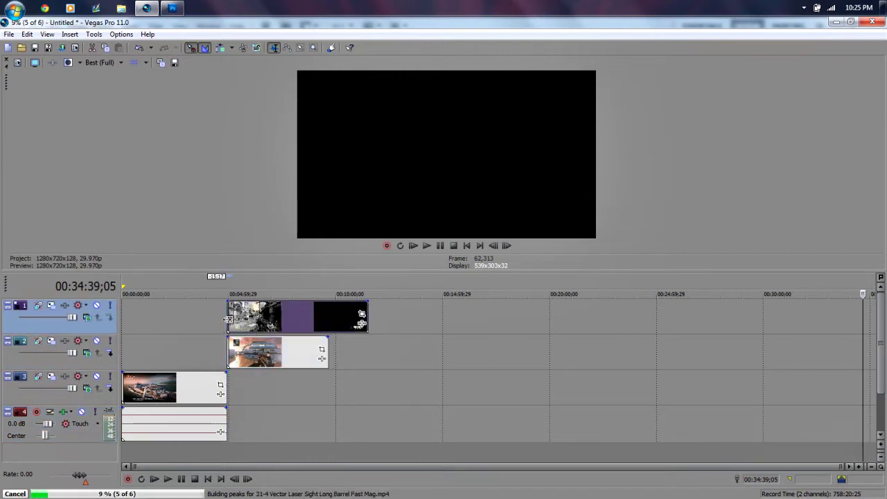
Add the Outro image from the Desktop to the first clip's video track, directly after that clip.
click(224, 383)
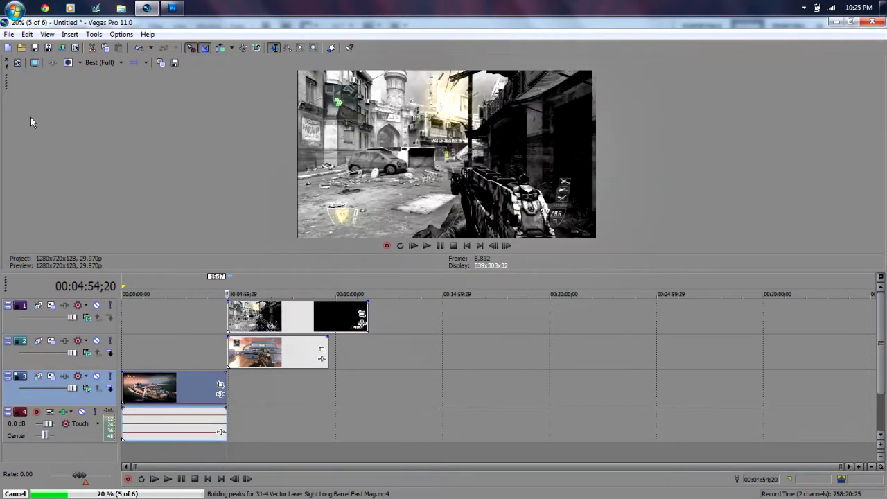
click(8, 34)
click(22, 61)
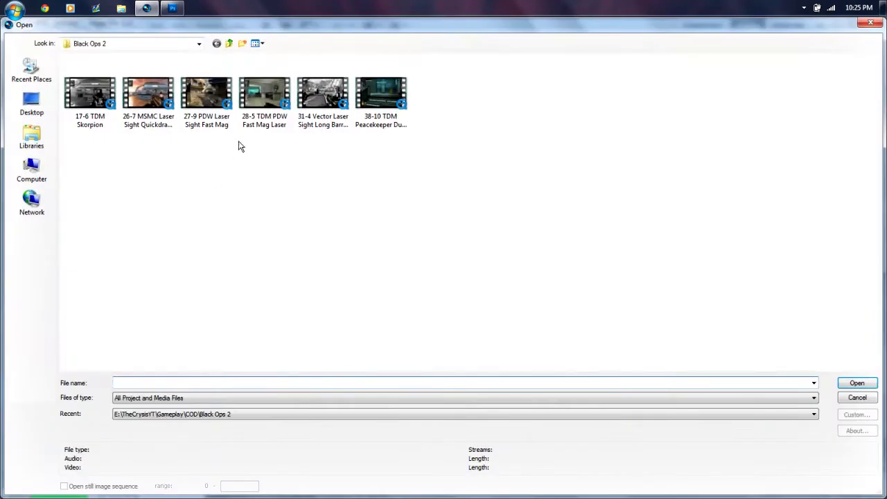
click(10, 104)
click(216, 44)
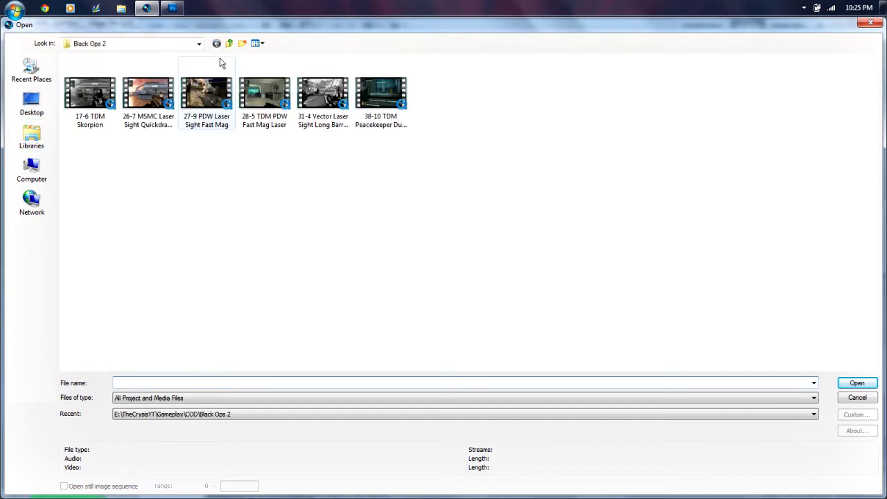
click(25, 102)
double_click(195, 79)
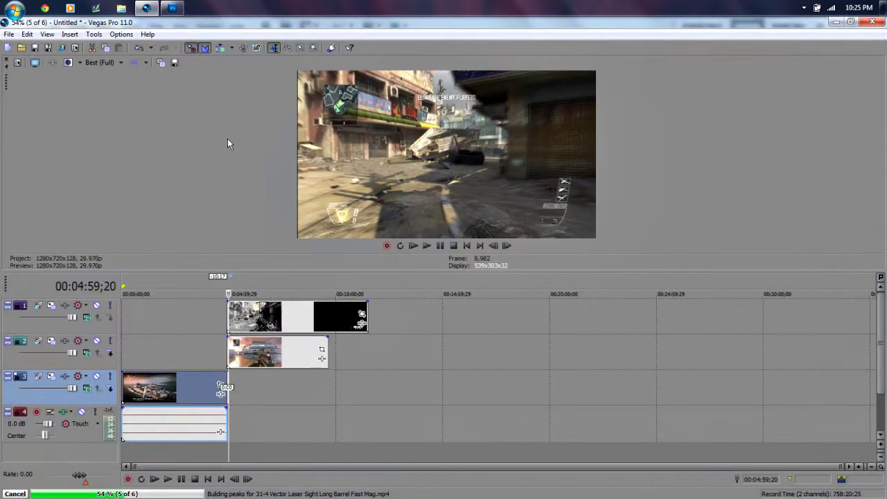
Extend the outro image to the end of the middle clip and cut the top clip's excess after that point.
drag(229, 383, 241, 382)
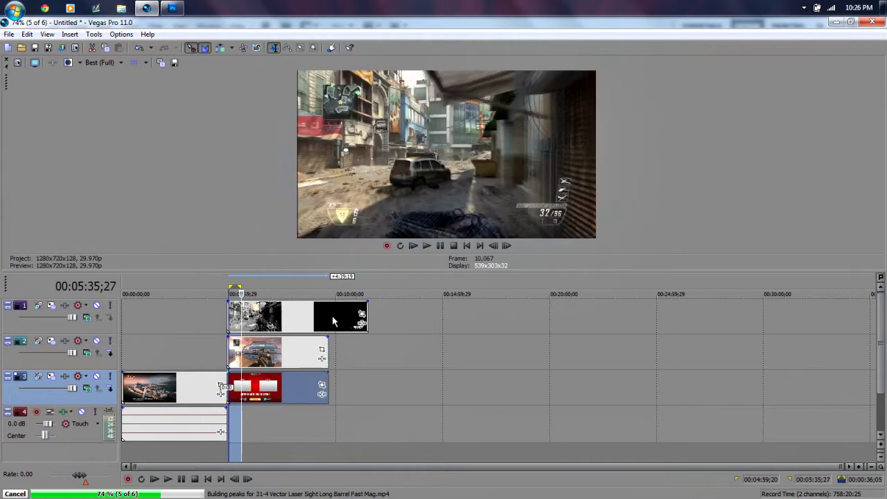
click(332, 317)
right_click(330, 320)
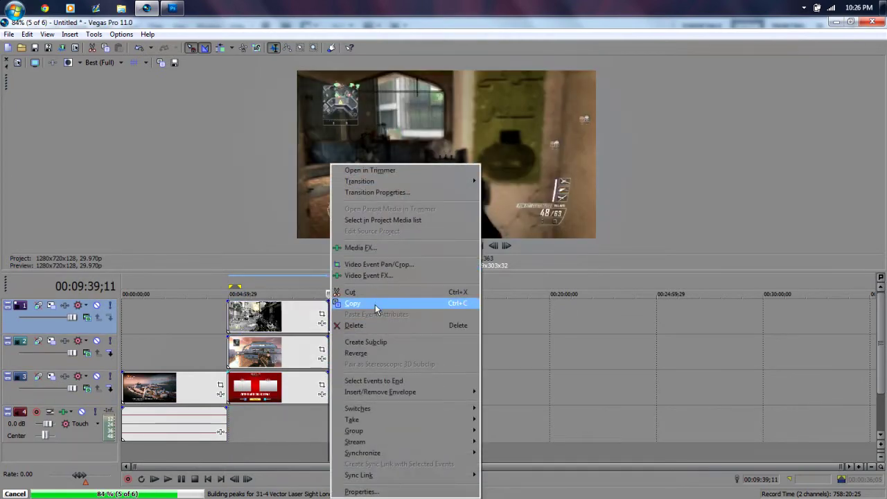
click(350, 325)
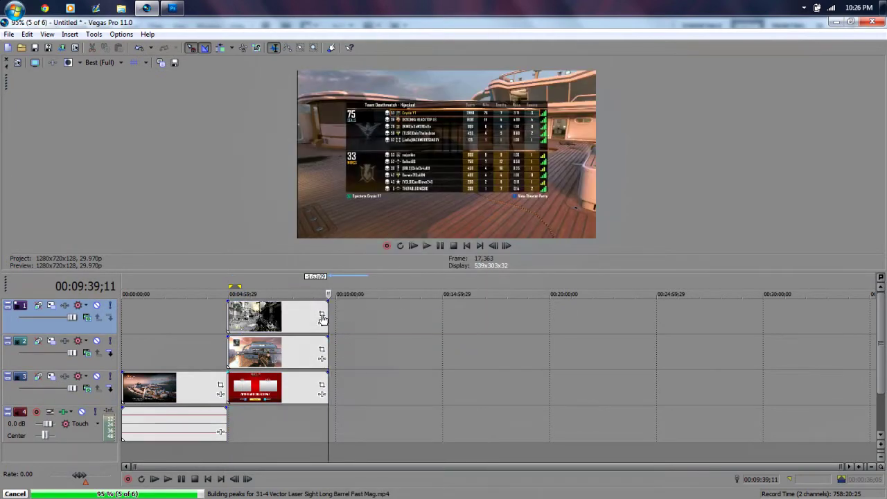
Try enlarging the top clip's Pan/Crop frame to about 1956 × 1100 and close its settings.
click(323, 317)
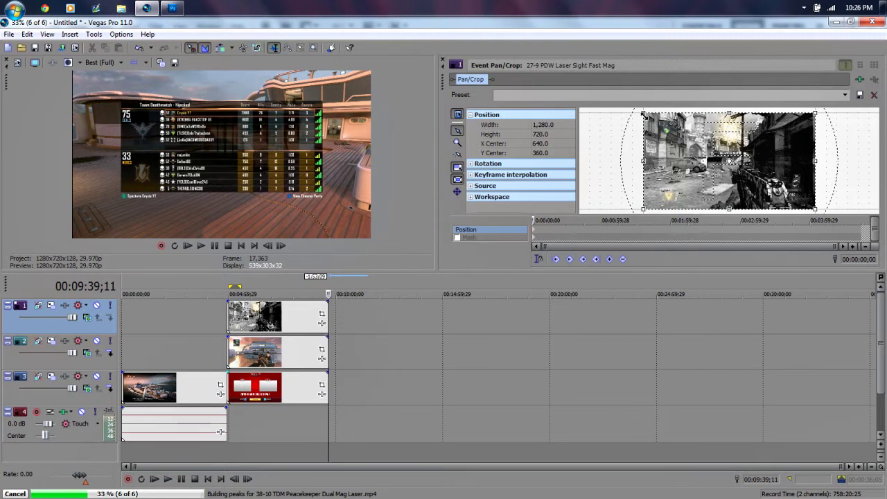
drag(640, 112, 597, 86)
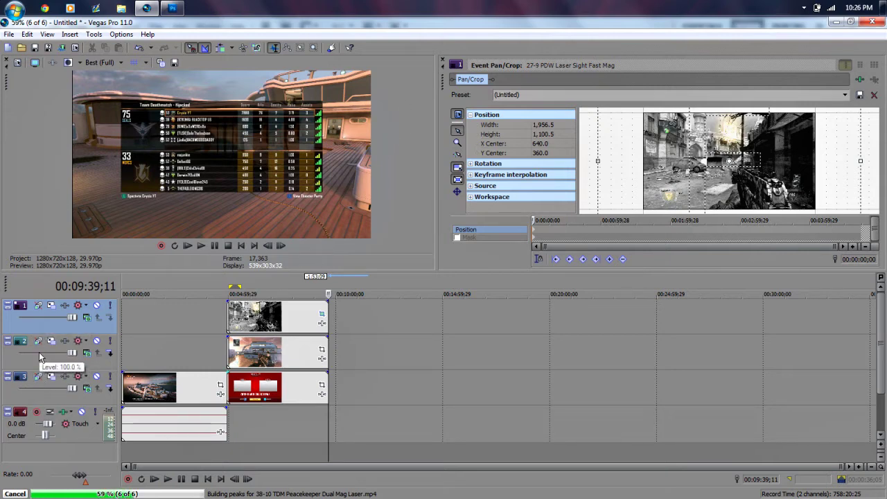
click(442, 60)
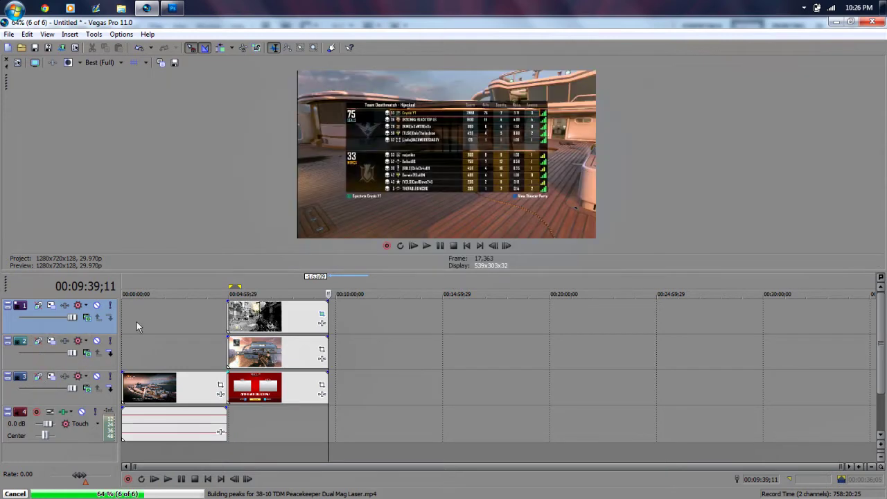
Move the MSMC clip's track below the outro image track and place the playhead at 00:07:29;13.
click(11, 366)
drag(10, 394, 10, 396)
click(282, 292)
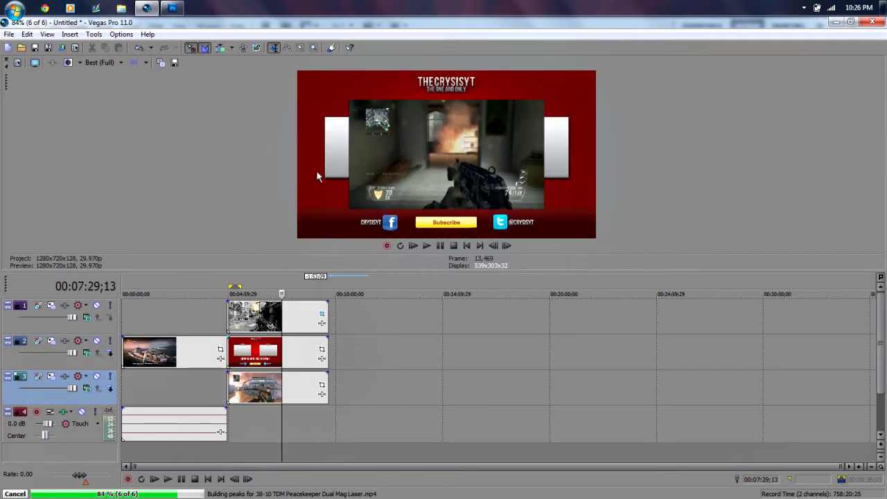
Try the Right and Left Pan/Crop presets on the top clip.
click(323, 314)
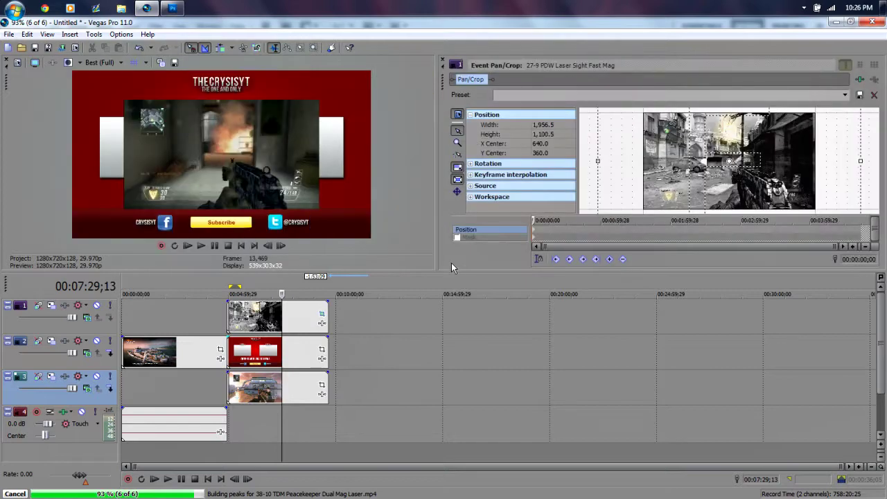
click(846, 95)
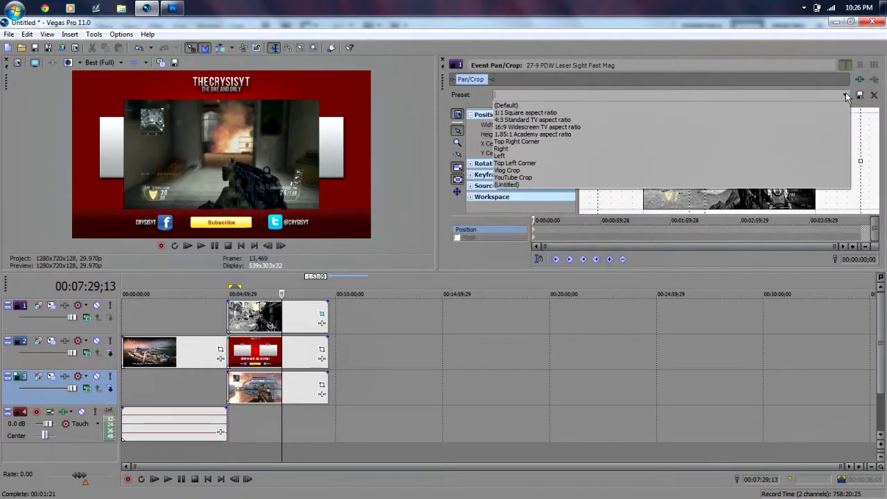
click(516, 148)
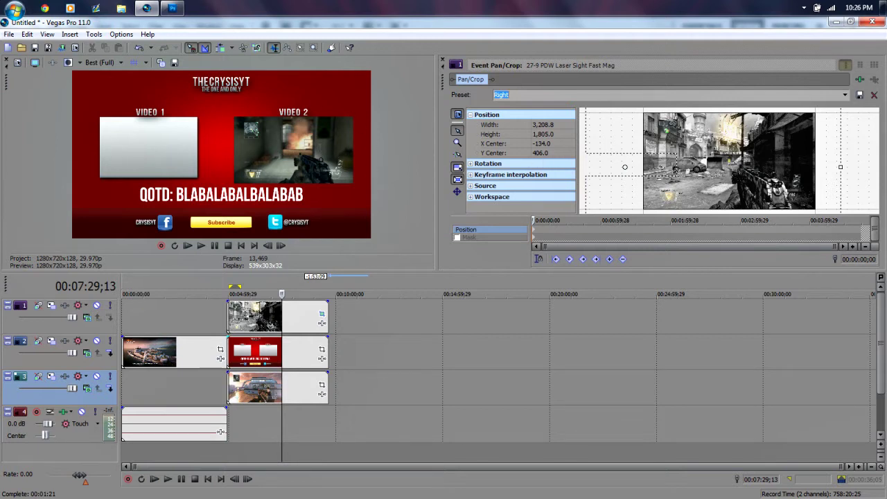
click(851, 96)
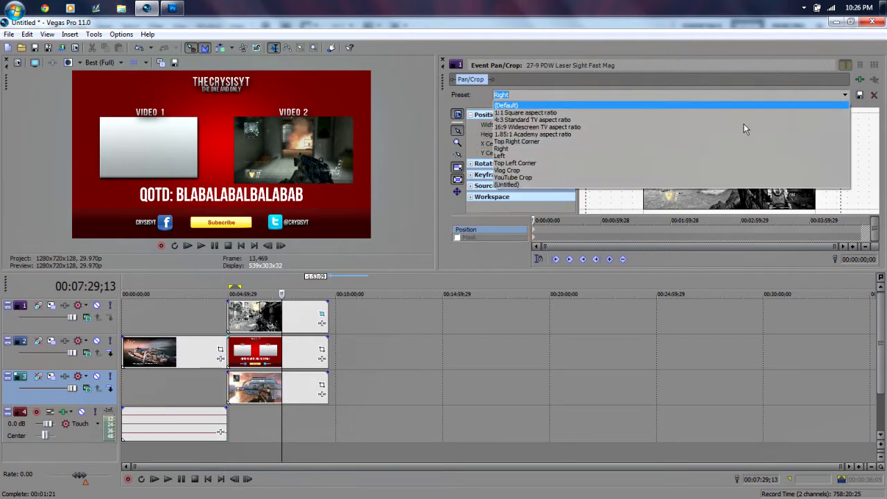
click(554, 155)
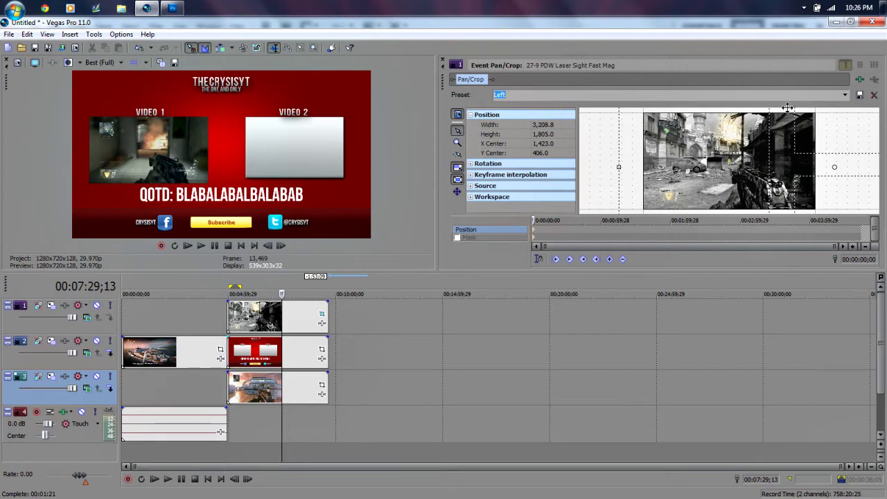
Reset the top clip's Pan/Crop to the Default preset and enlarge its frame to about 3212 × 1807.
click(845, 95)
click(757, 105)
click(847, 93)
click(762, 104)
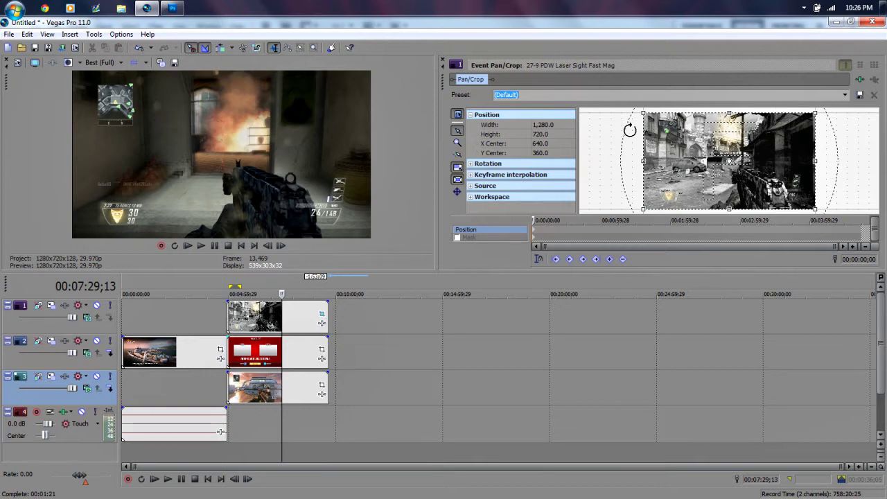
drag(643, 111, 530, 63)
scroll(653, 127, down, 1)
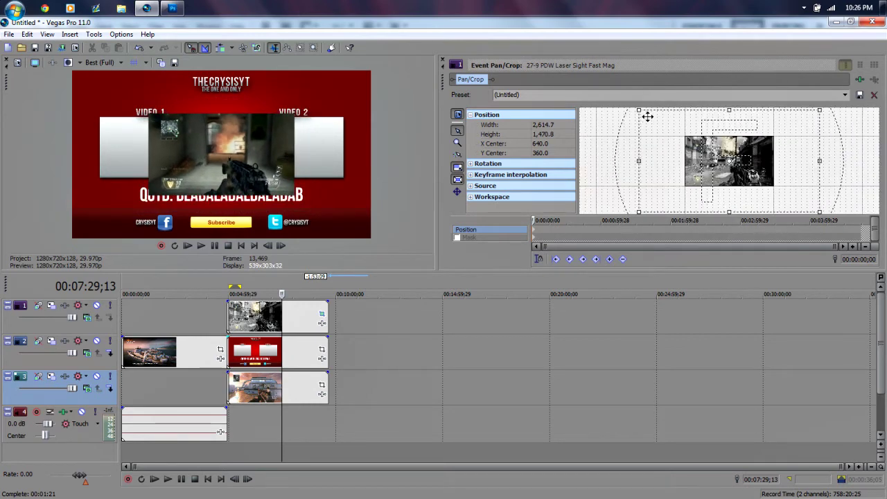
drag(641, 113, 617, 101)
Shift the top clip over the Video 2 box and set its crop height to 1803.8.
drag(739, 154, 691, 158)
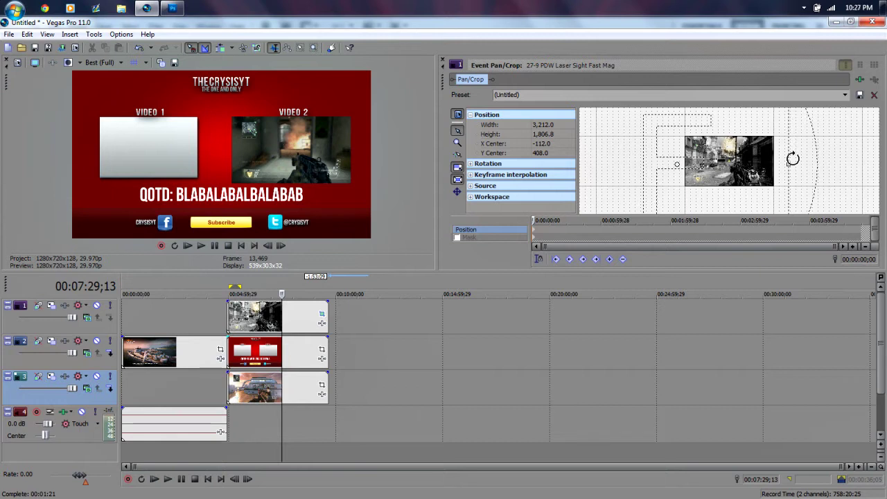
drag(715, 165, 714, 161)
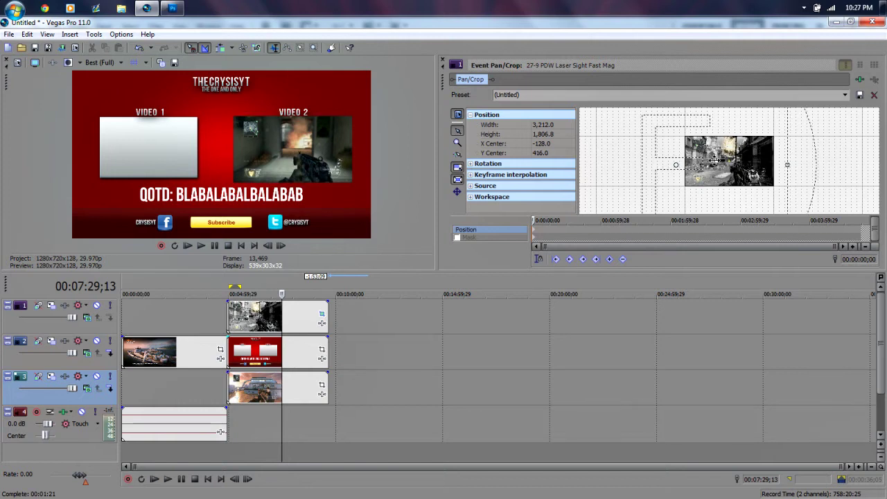
click(542, 135)
key(Right)
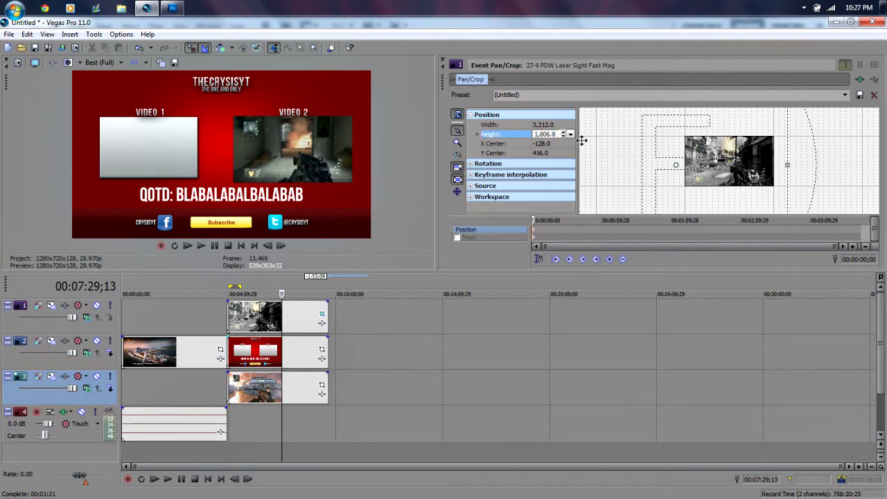
key(BackSpace)
text(3)
key(Return)
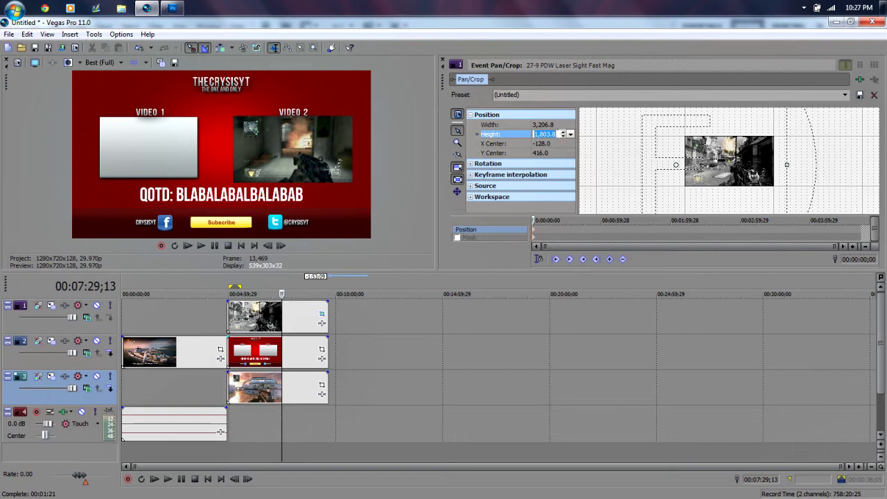
Set the top clip's X Center to -163, trying -114 and -156 first.
key(Tab)
text(-114)
key(Return)
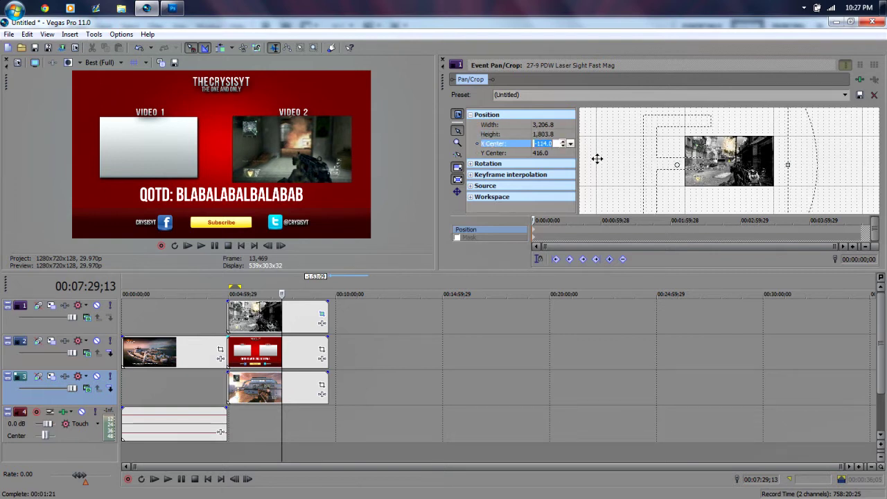
text(-156)
key(Return)
key(Down)
key(Down)
key(Down)
key(Down)
key(Down)
key(Down)
key(Down)
Set the top clip's Y Center to 402 so it covers the Video 2 box.
click(542, 159)
click(542, 152)
text(405)
key(Return)
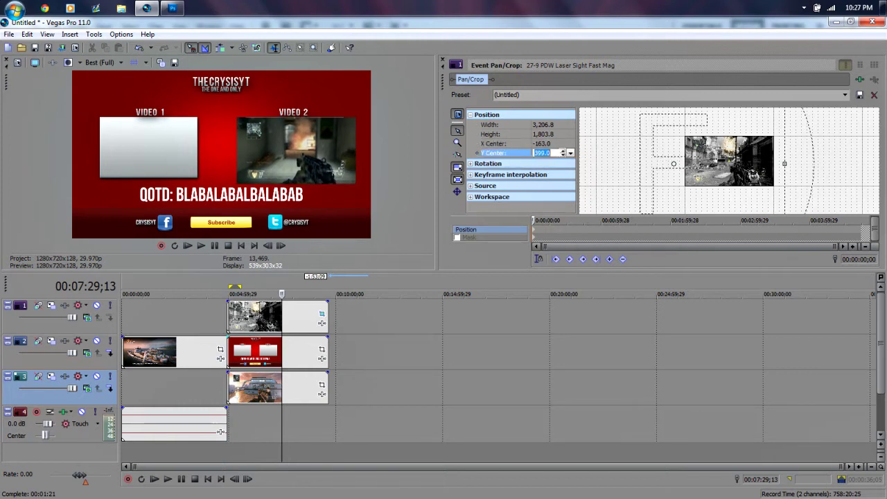
text(401)
key(Return)
key(Up)
Save the current Pan/Crop settings as a preset named Left w3434.
key(Tab)
key(Caps_Lock)
text(Le)
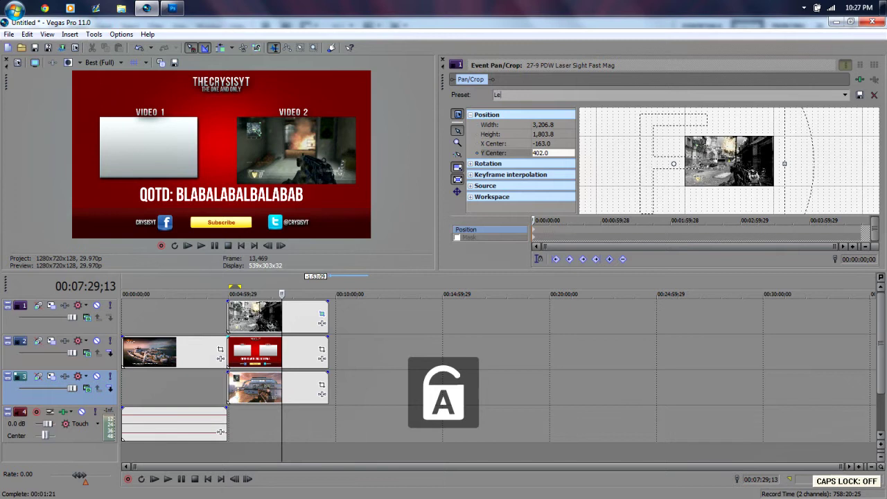
text(ft w3434)
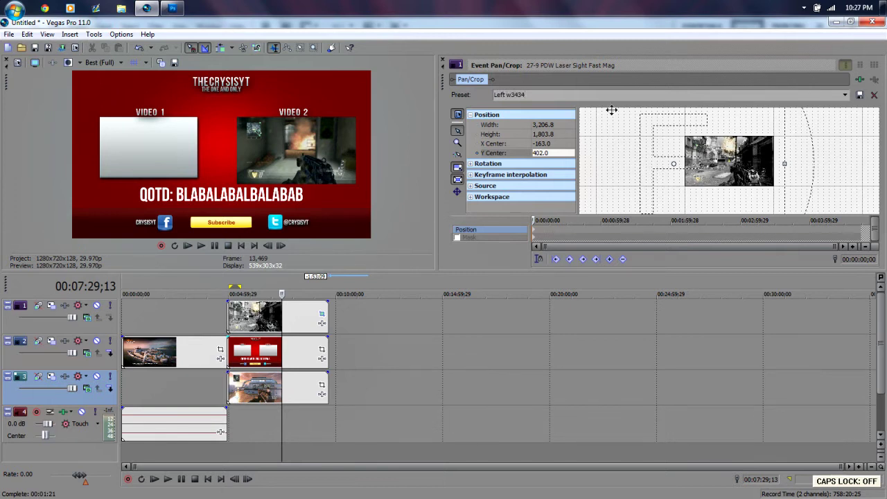
click(860, 95)
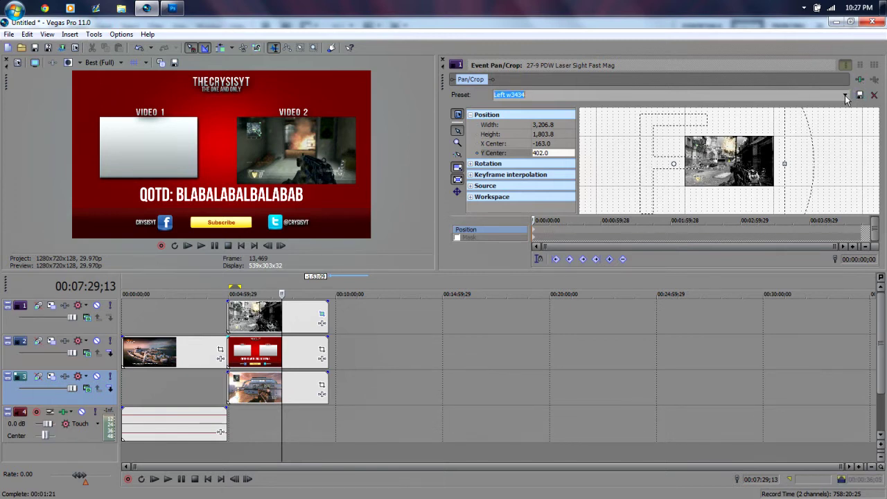
Test the saved preset by switching the top clip to the (Untitled) preset and reapplying Left w3434.
click(845, 95)
click(516, 191)
key(ctrl+z)
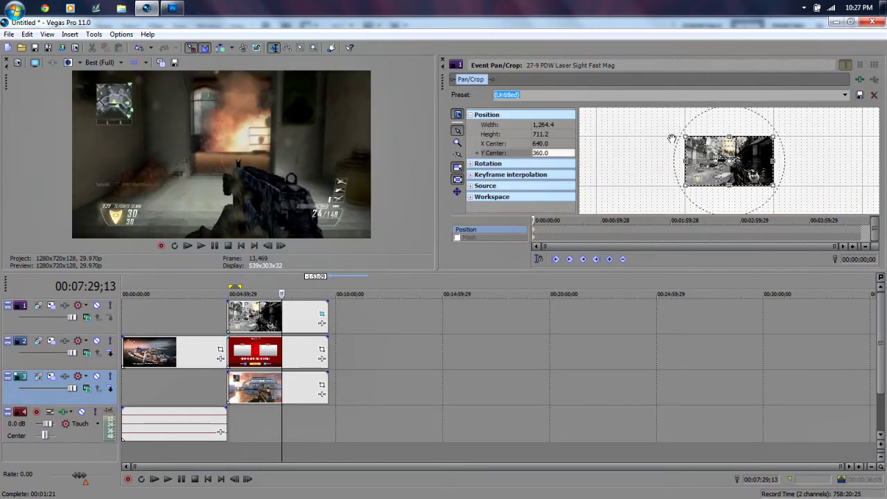
click(845, 95)
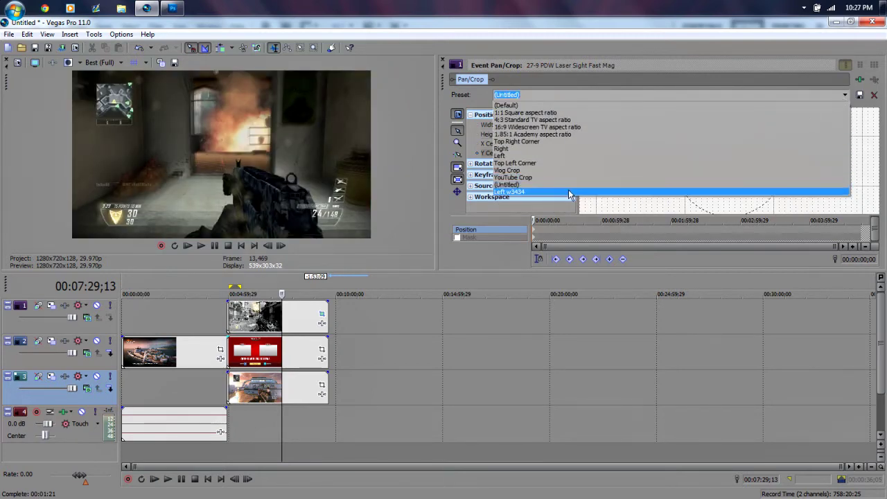
click(564, 191)
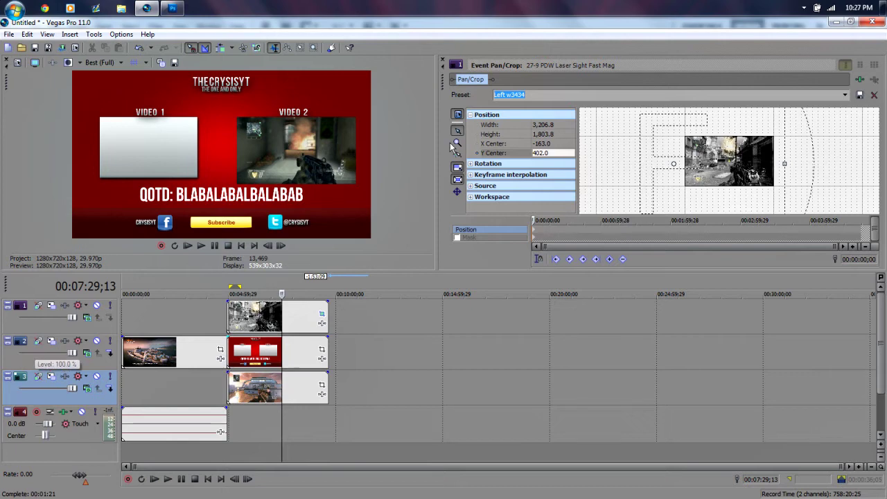
Close the Pan/Crop settings and move the MSMC clip's track back above the outro image track.
key(Escape)
drag(7, 392, 13, 344)
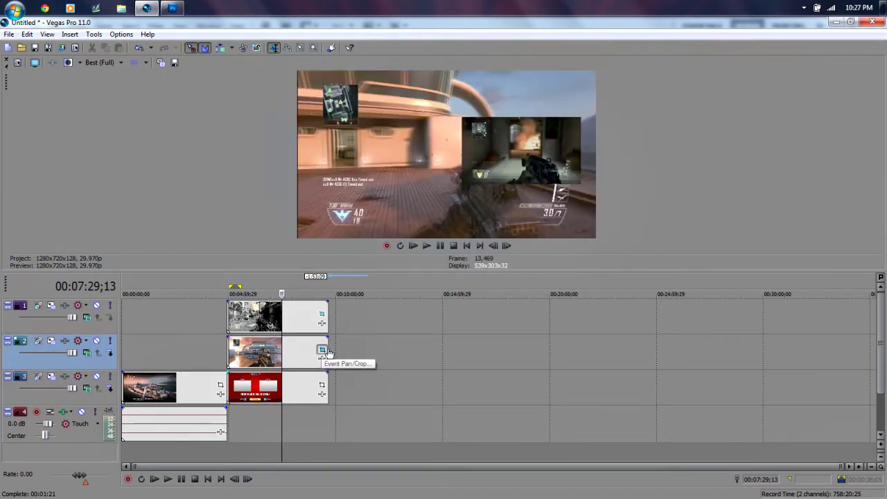
Try shrinking the MSMC clip freehand in Event Pan/Crop and positioning it over the Video 1 box.
click(322, 350)
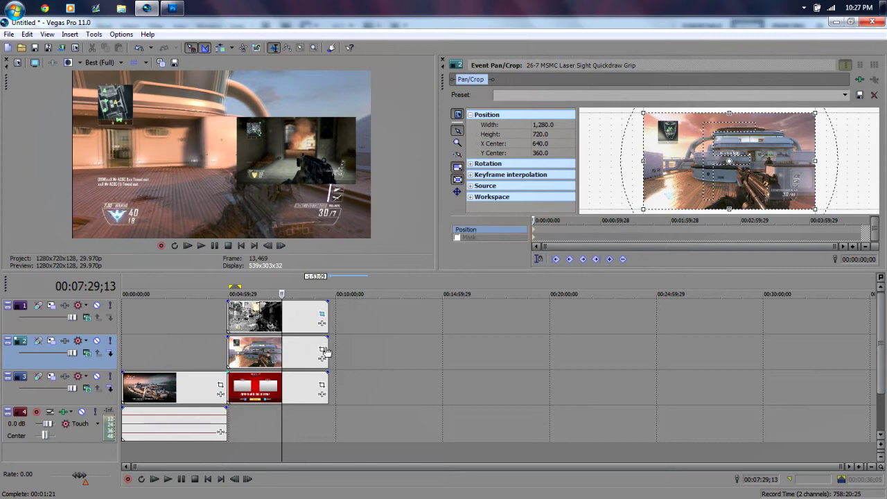
drag(820, 115, 877, 78)
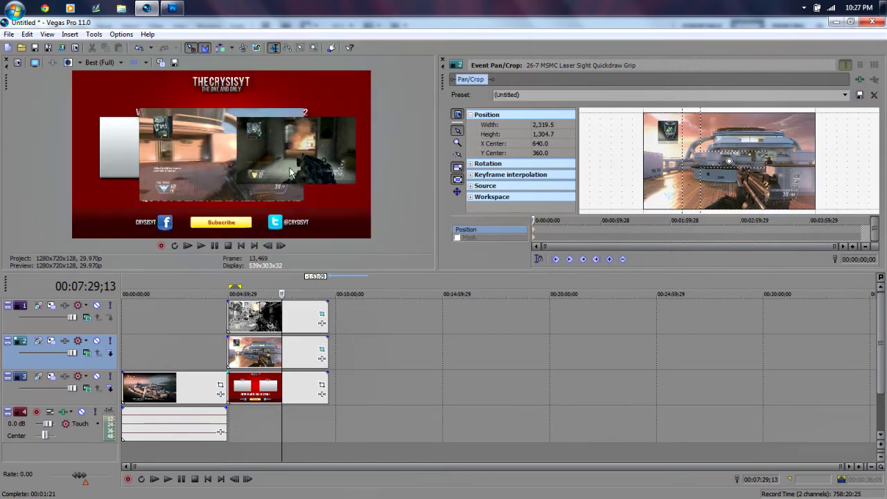
drag(649, 143, 736, 139)
drag(650, 157, 565, 165)
Apply the Left w3434 preset to the MSMC clip and try adjusting its Y Center to 381.
click(832, 94)
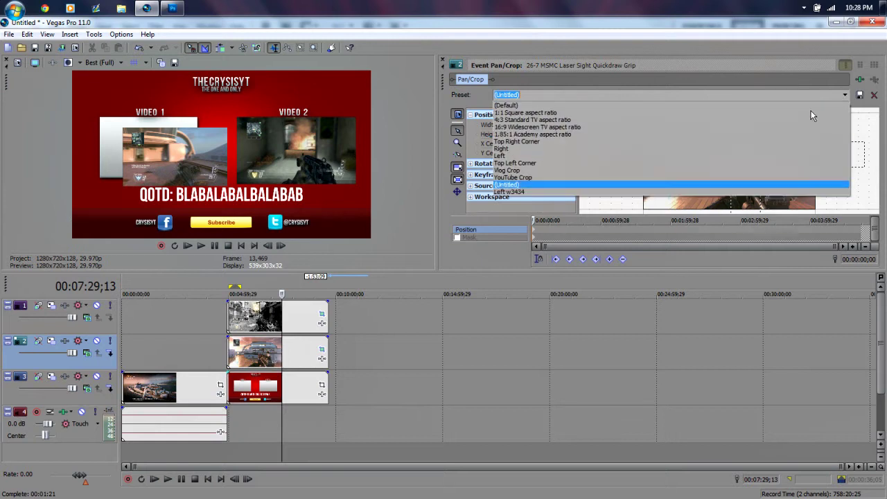
click(550, 187)
double_click(542, 152)
key(Down)
key(Down)
key(Down)
key(Down)
key(Down)
key(Down)
key(Down)
key(Down)
key(Down)
key(Down)
key(Down)
key(Down)
key(Down)
key(Down)
key(Down)
key(Down)
key(Down)
key(Down)
key(Down)
key(Down)
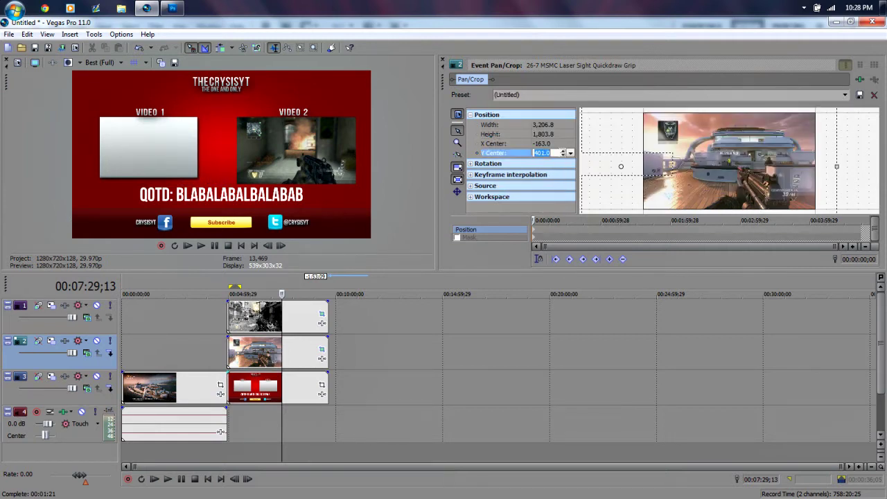
key(Up)
key(Up)
key(Up)
key(Up)
key(Up)
key(Up)
key(Up)
key(Up)
key(Up)
key(Up)
key(Up)
key(Up)
key(Up)
key(Up)
key(Up)
key(Up)
key(Up)
key(Up)
key(Up)
key(Up)
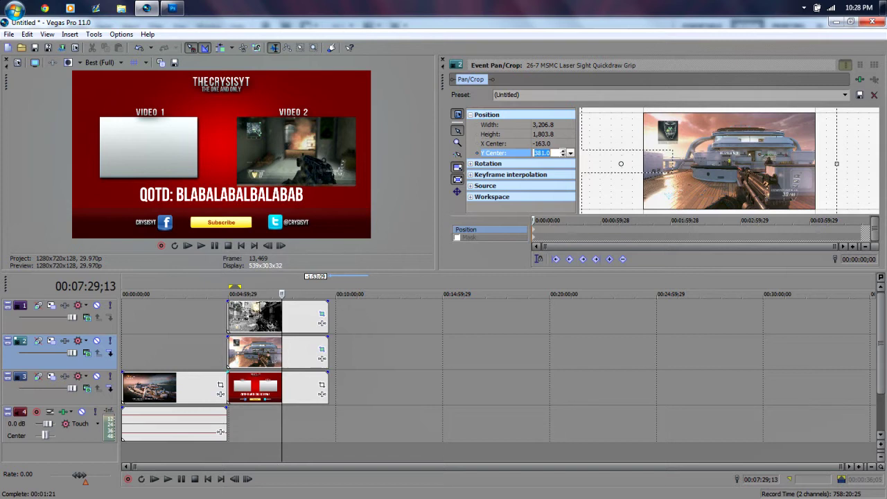
Reapply the Left w3434 preset to the MSMC clip in Event Pan/Crop.
click(846, 97)
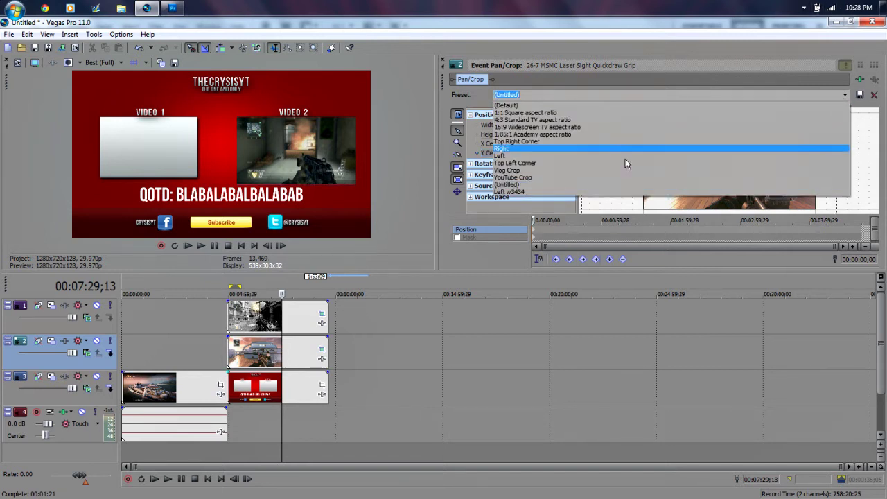
click(543, 189)
Try shifting the MSMC clip sideways by nudging its X Center down to -186 and up to -99.
click(541, 144)
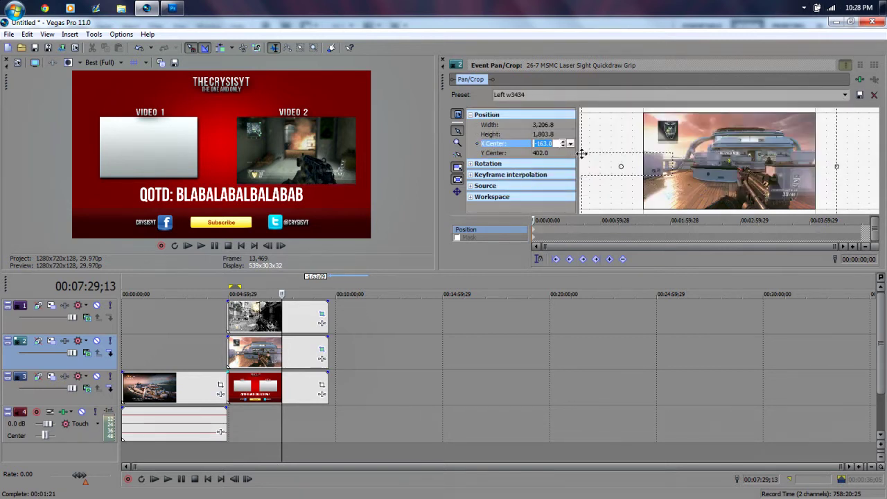
key(Down)
key(Down)
key(Down)
key(Down)
key(Down)
key(Down)
key(Down)
key(Down)
key(Down)
key(Down)
key(Down)
key(Down)
key(Down)
key(Down)
key(Down)
key(Down)
key(Down)
key(Down)
key(Down)
key(Down)
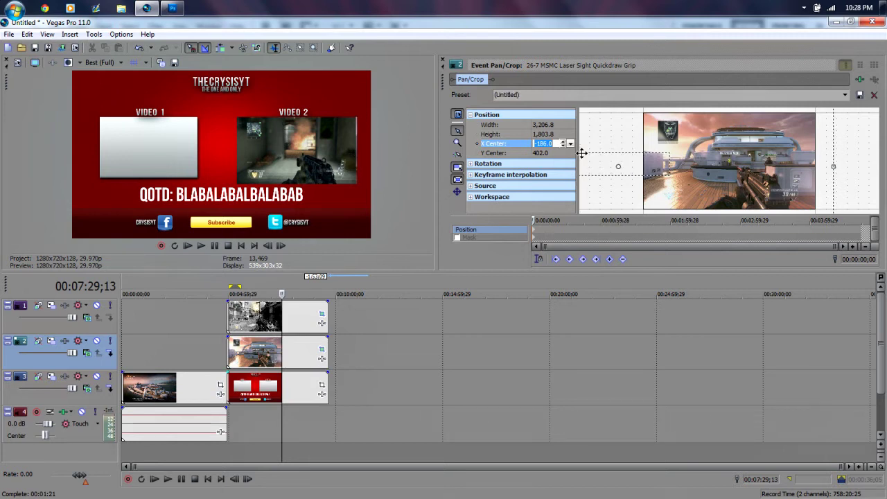
key(Up)
key(Up)
key(Up)
key(Up)
key(Up)
key(Up)
key(Up)
key(Up)
key(Up)
key(Up)
key(Up)
key(Up)
key(Up)
key(Up)
key(Up)
key(Up)
key(Up)
key(Up)
key(Up)
key(Up)
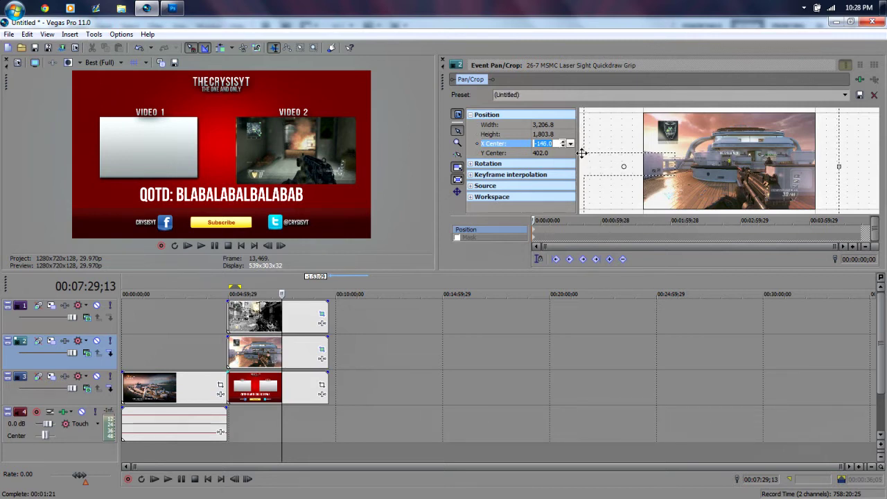
key(Up)
key(Up)
key(Up)
key(Up)
key(Up)
key(Up)
key(Up)
key(Up)
key(Up)
key(Up)
key(Up)
key(Up)
key(Up)
key(Up)
key(Up)
key(Up)
key(Up)
key(Up)
key(Up)
key(Up)
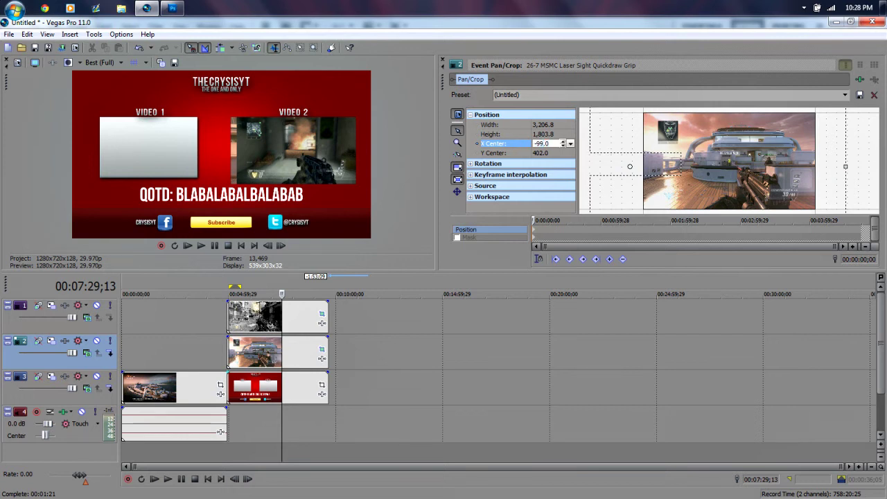
key(Return)
Move the MSMC clip toward the Video 1 box, trying an X Center of 1000 before setting it to 1500.
click(542, 143)
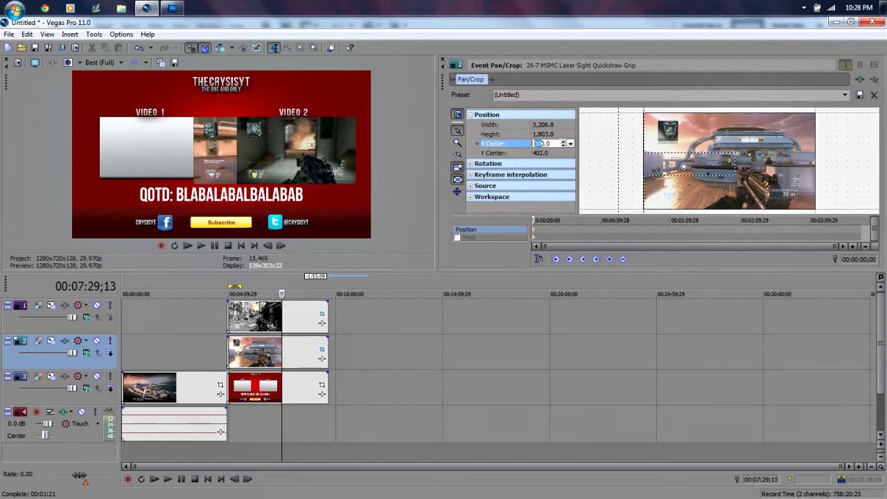
text(1000)
key(Return)
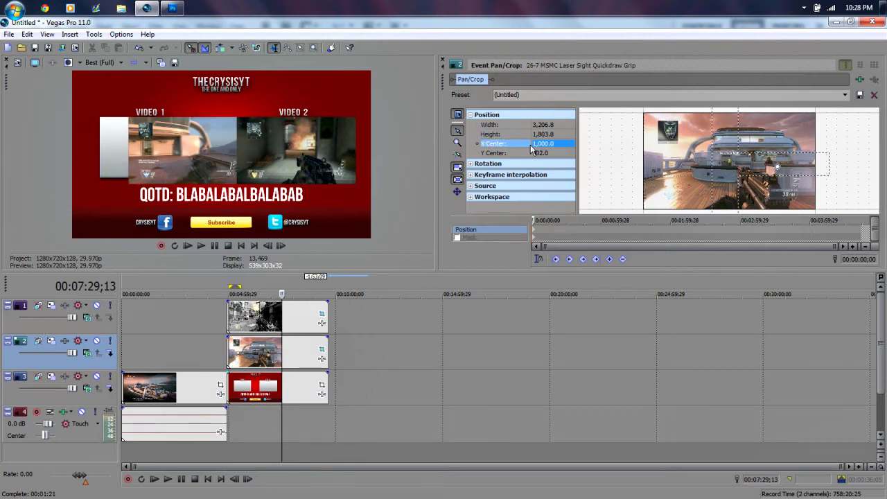
click(543, 143)
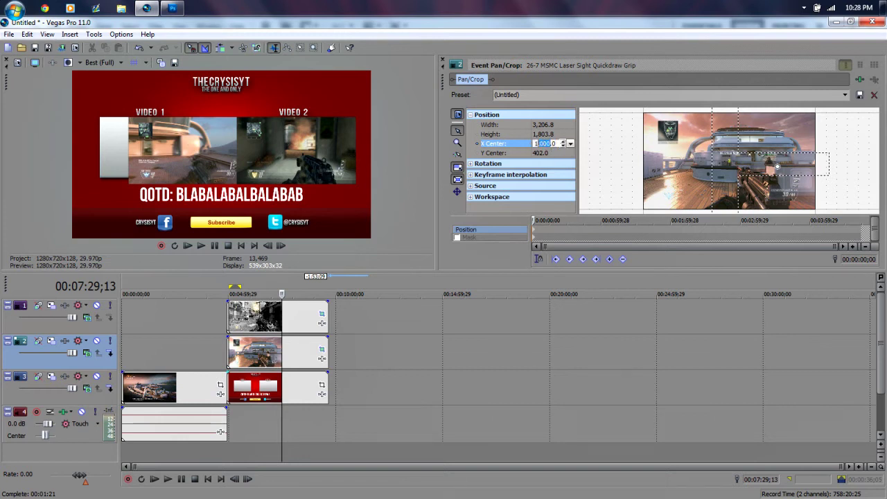
text(1500)
key(Return)
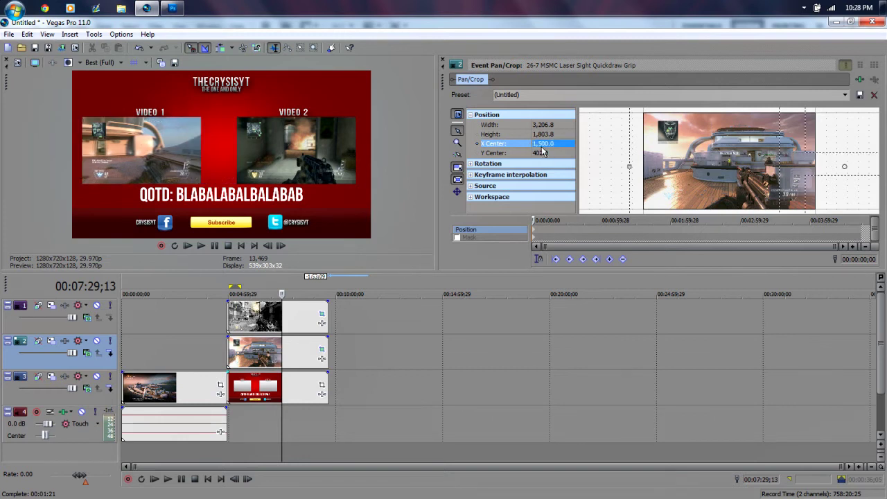
Fine-tune the MSMC clip's X Center to 1,415 over the Video 1 box and select the outro image event in the timeline.
click(544, 144)
key(Down)
key(Down)
key(Down)
key(Down)
key(Down)
key(Down)
key(Down)
key(Down)
key(Down)
key(Down)
key(Down)
key(Down)
key(Down)
key(Down)
key(Down)
key(Down)
key(Down)
key(Down)
key(Down)
key(Down)
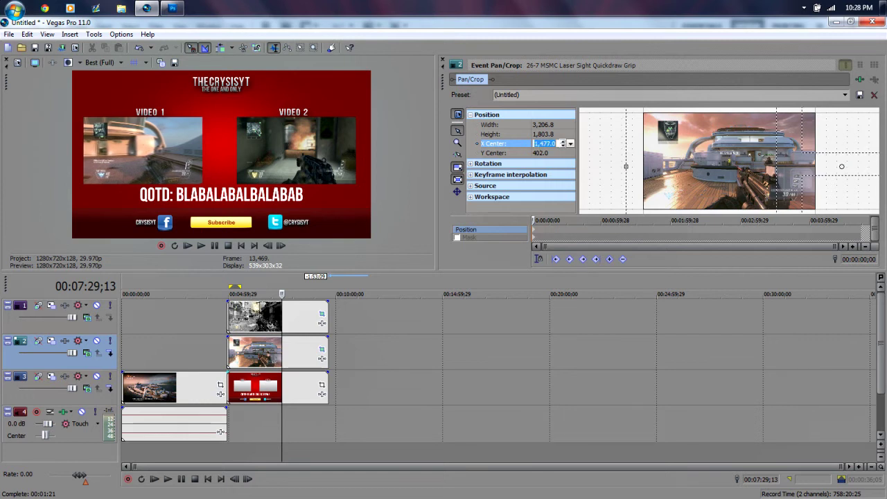
key(Down)
key(Down)
key(Down)
key(Down)
key(Down)
key(Down)
key(Down)
key(Down)
key(Down)
key(Down)
key(Down)
key(Down)
key(Down)
key(Down)
key(Down)
key(Down)
key(Down)
key(Down)
key(Down)
key(Down)
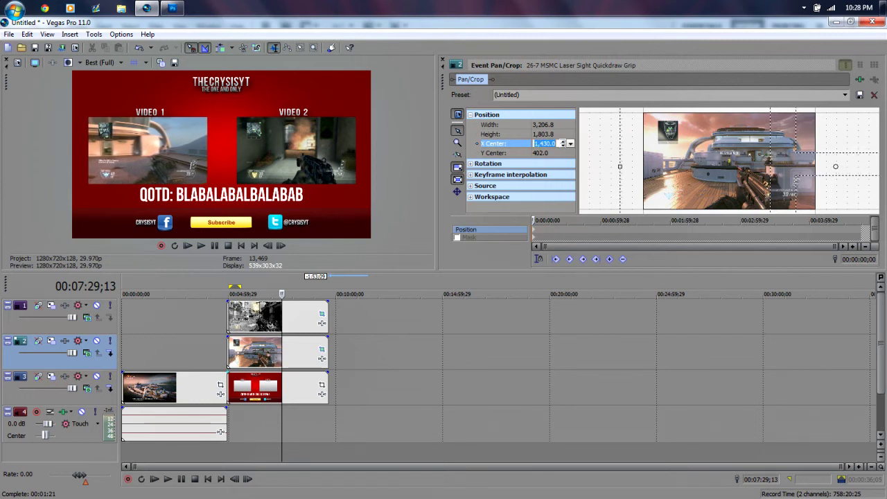
key(Down)
key(Down)
key(Down)
key(Down)
key(Down)
key(Down)
key(Down)
key(Down)
key(Down)
key(Down)
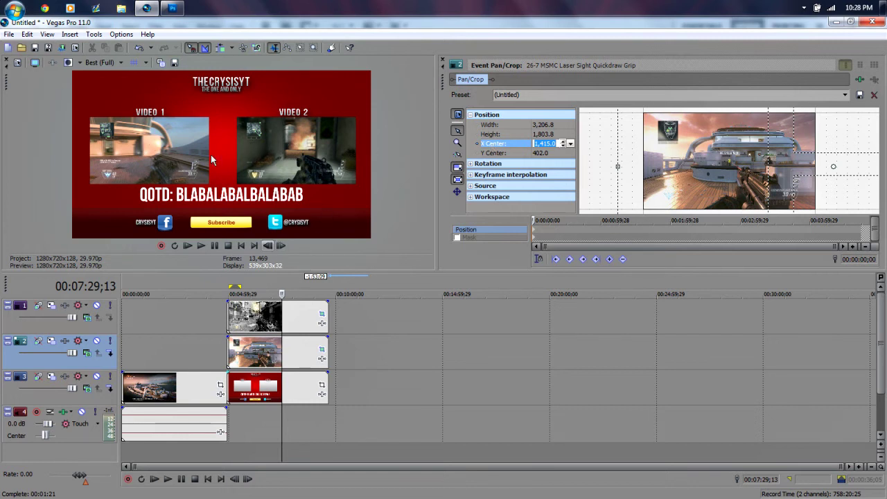
click(264, 382)
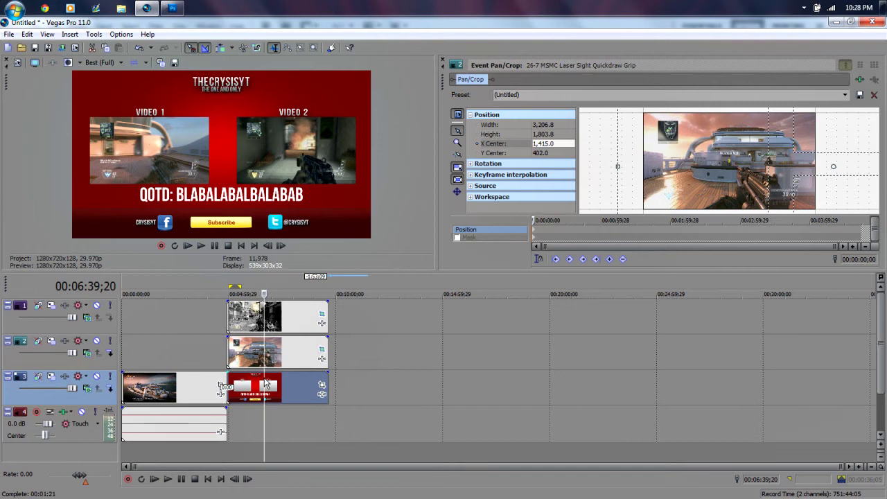